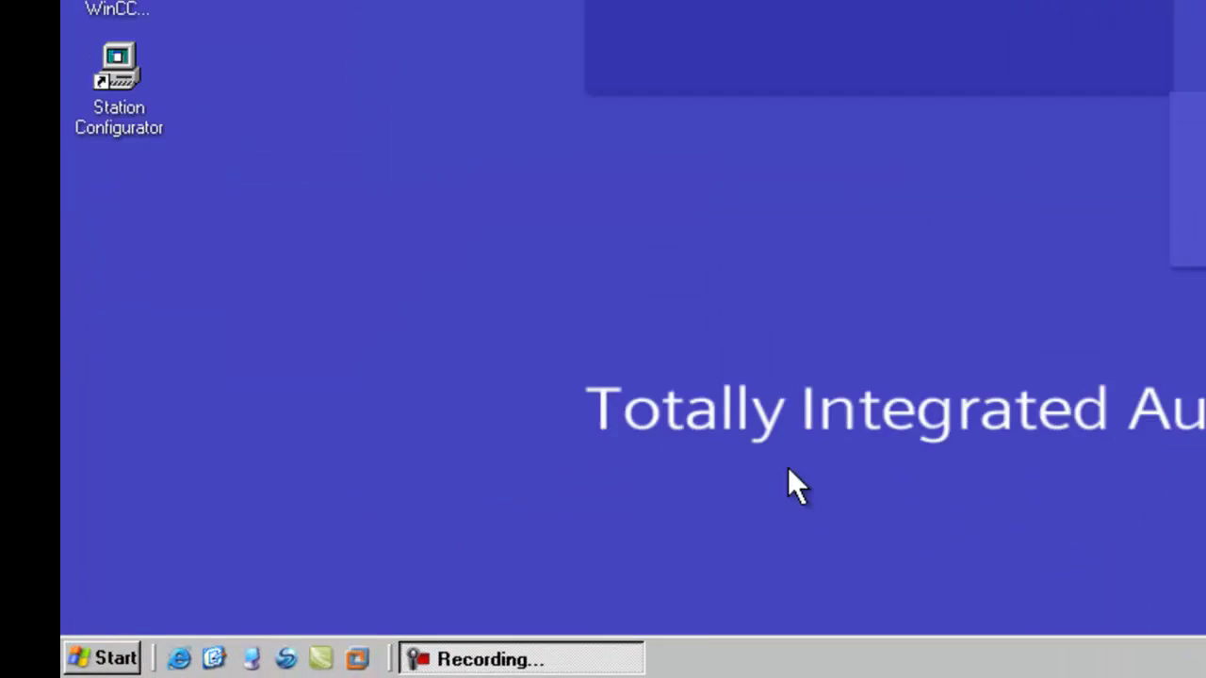
Step: Launch gpedit.msc from Run and expand Computer Configuration > Windows Settings toward Software Restriction Policies
{"action": "key", "text": "super"}
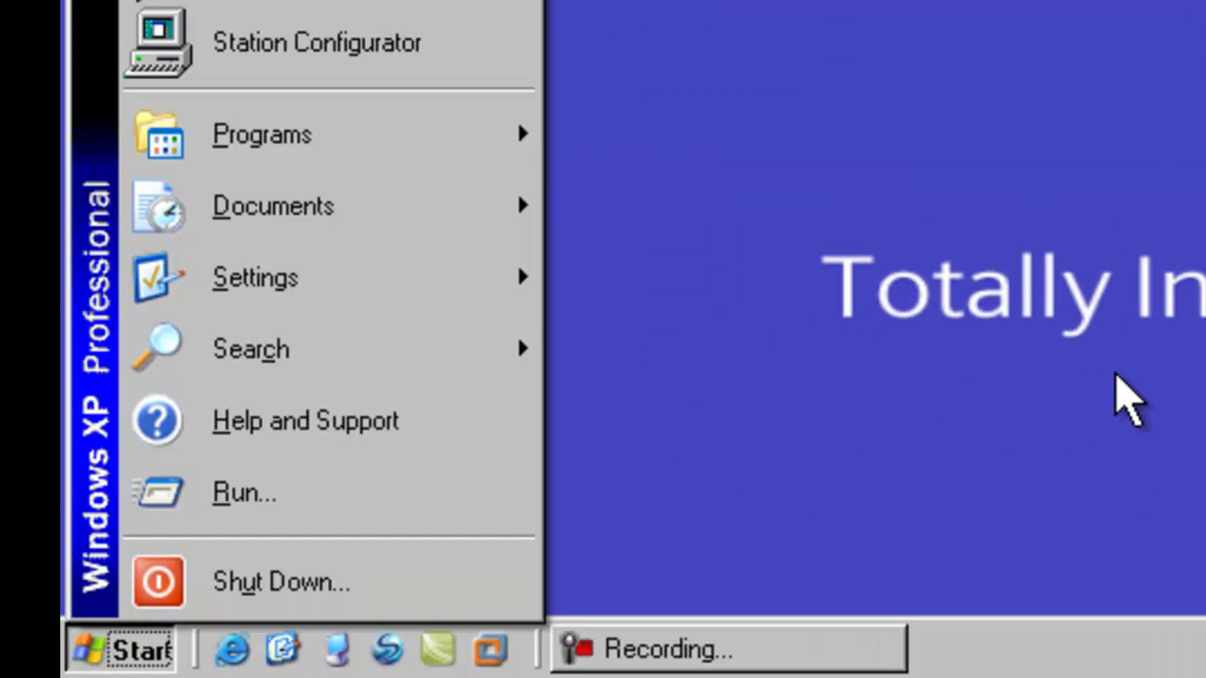
{"action": "key", "text": "Up"}
{"action": "key", "text": "Up"}
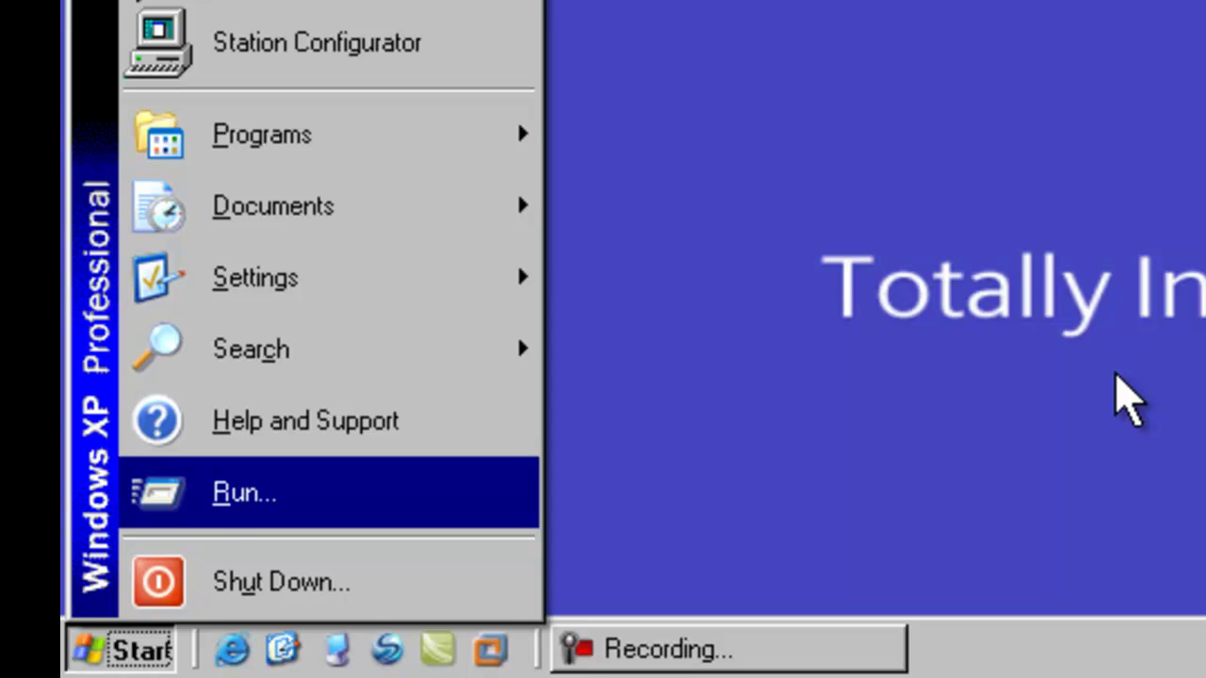
{"action": "key", "text": "Return"}
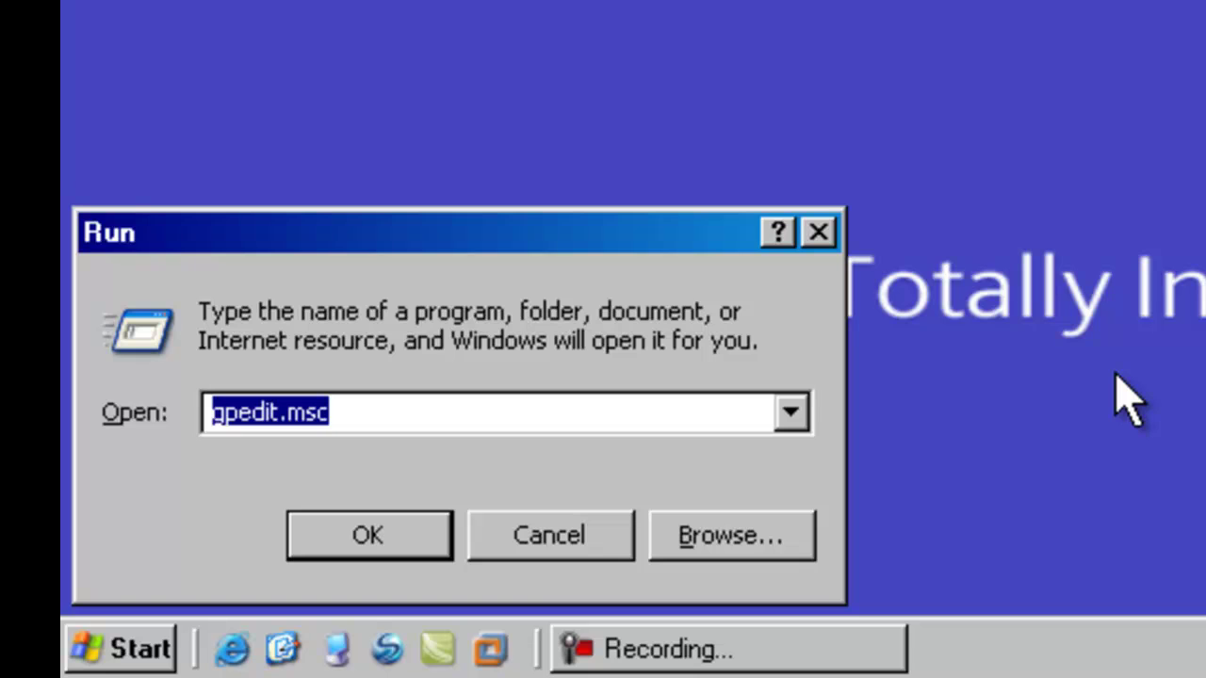
{"action": "key", "text": "Return"}
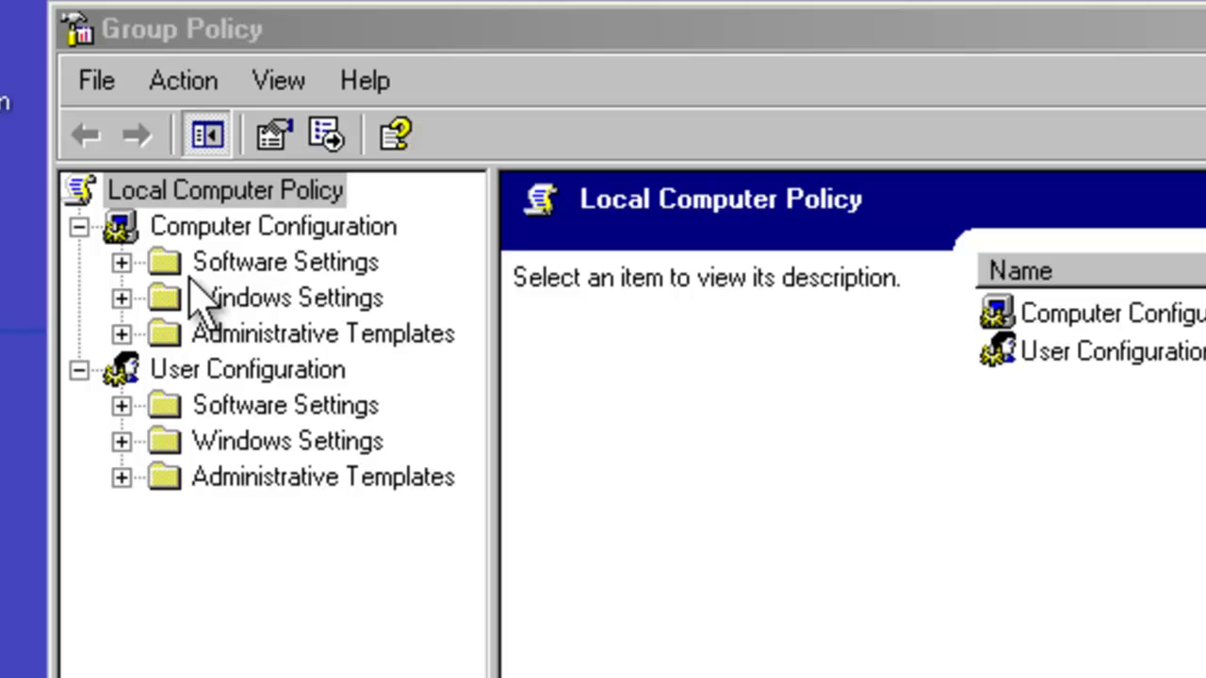
{"action": "left_click", "coordinate": [192, 294]}
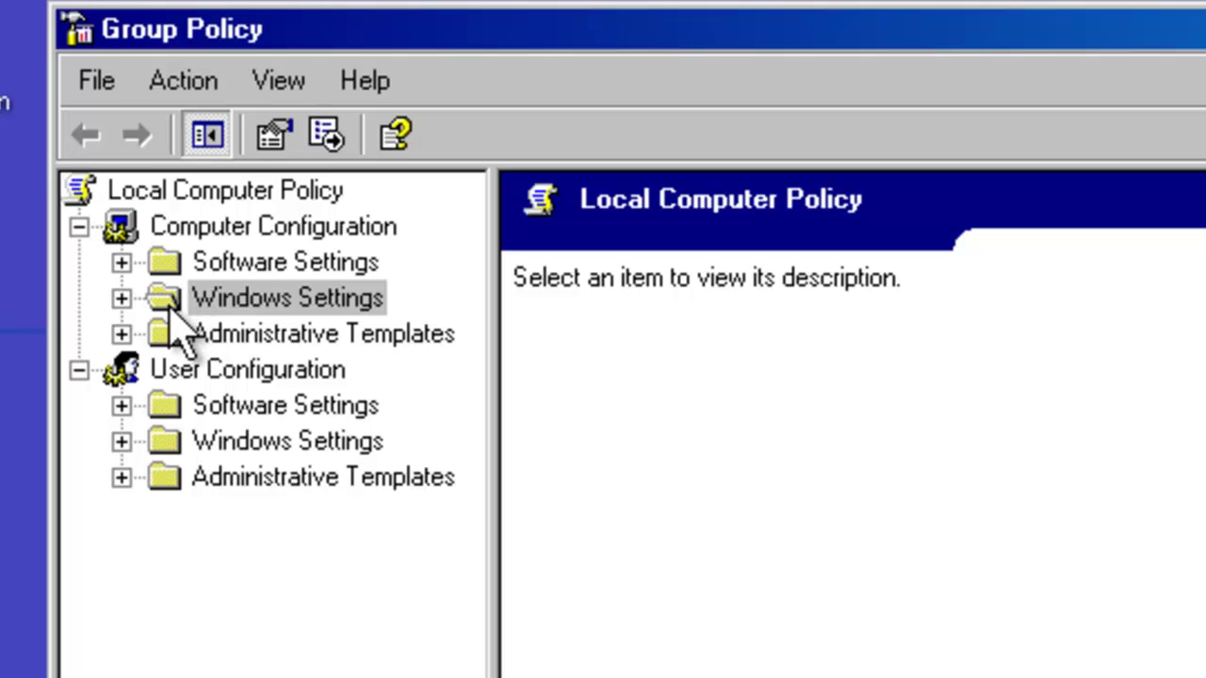
{"action": "left_click", "coordinate": [122, 298]}
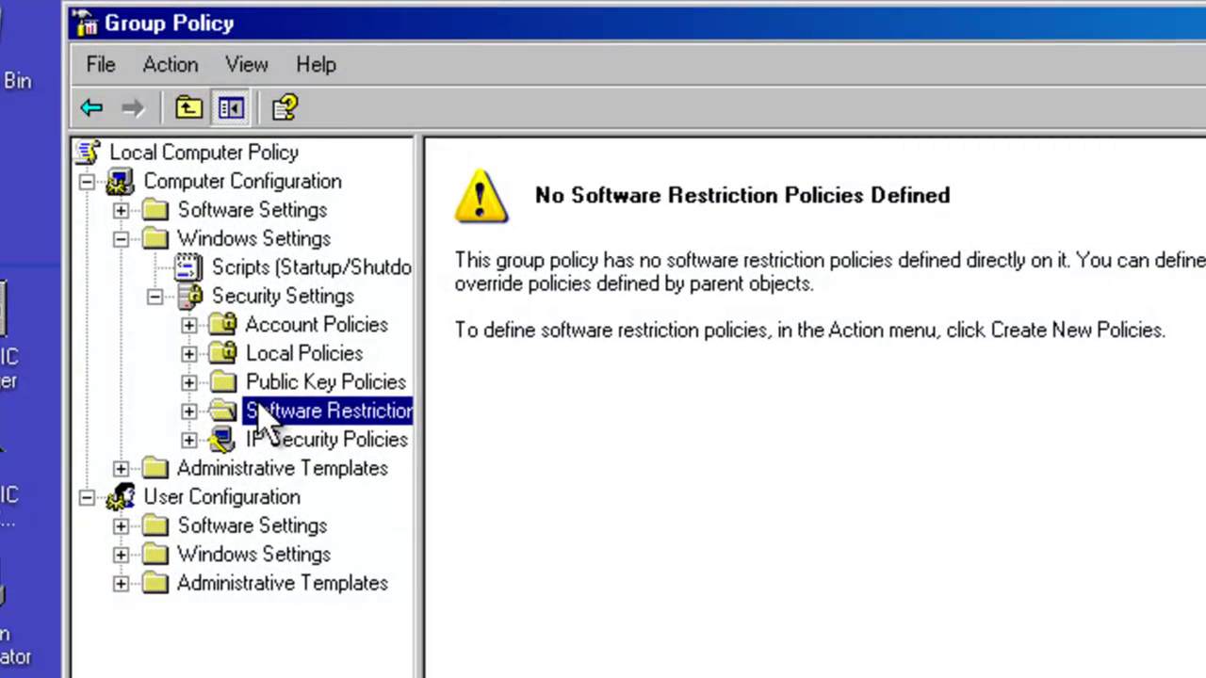
Step: Create new software restriction policies and open the Security Levels folder
{"action": "right_click", "coordinate": [245, 276]}
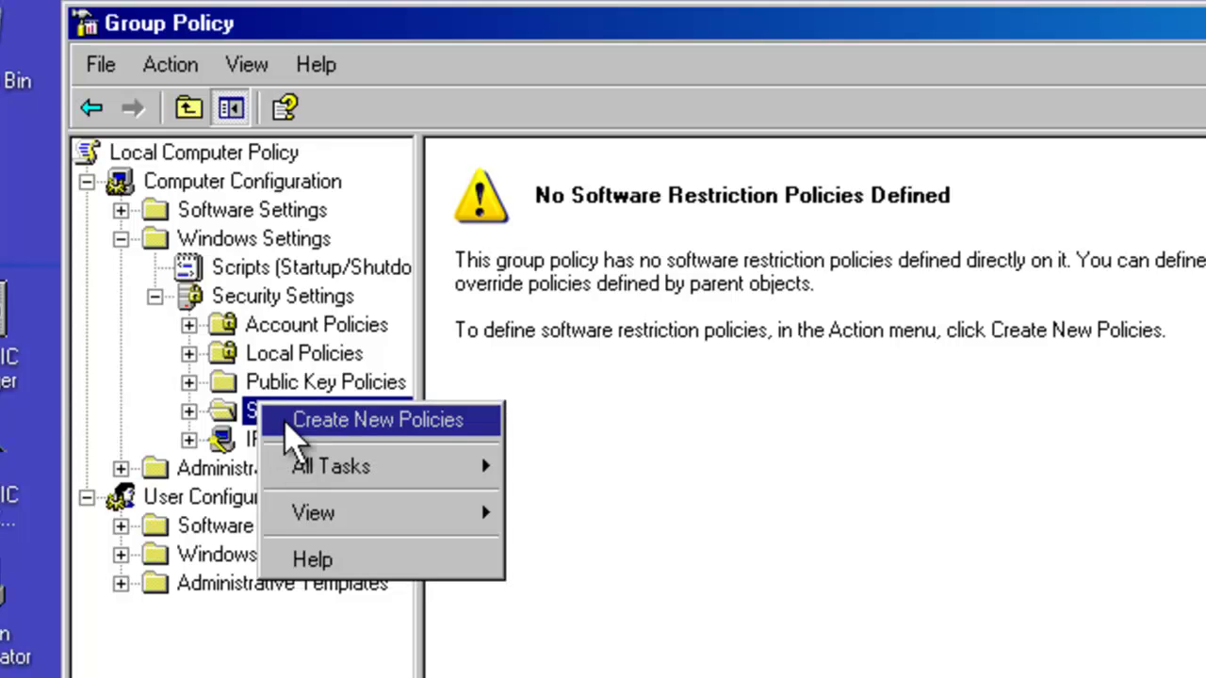
{"action": "left_click", "coordinate": [286, 422]}
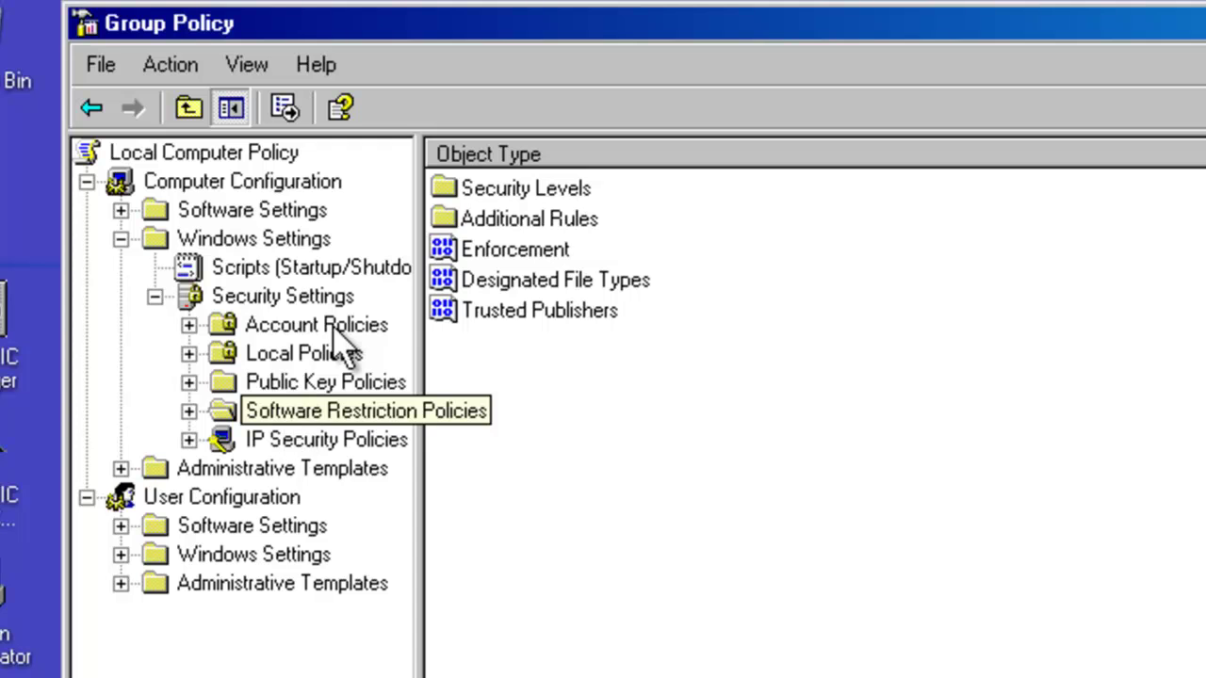
{"action": "double_click", "coordinate": [524, 193]}
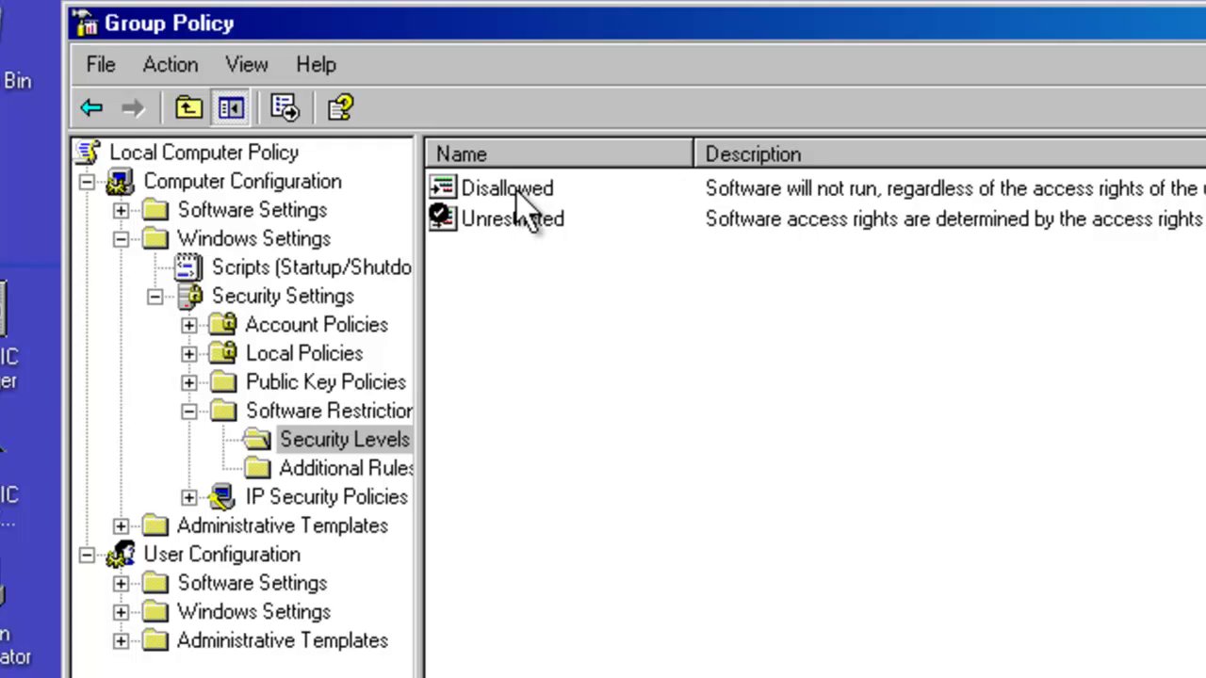
Step: Set Disallowed as the default security level and accept the confirmation
{"action": "left_click", "coordinate": [516, 188]}
{"action": "right_click", "coordinate": [524, 201]}
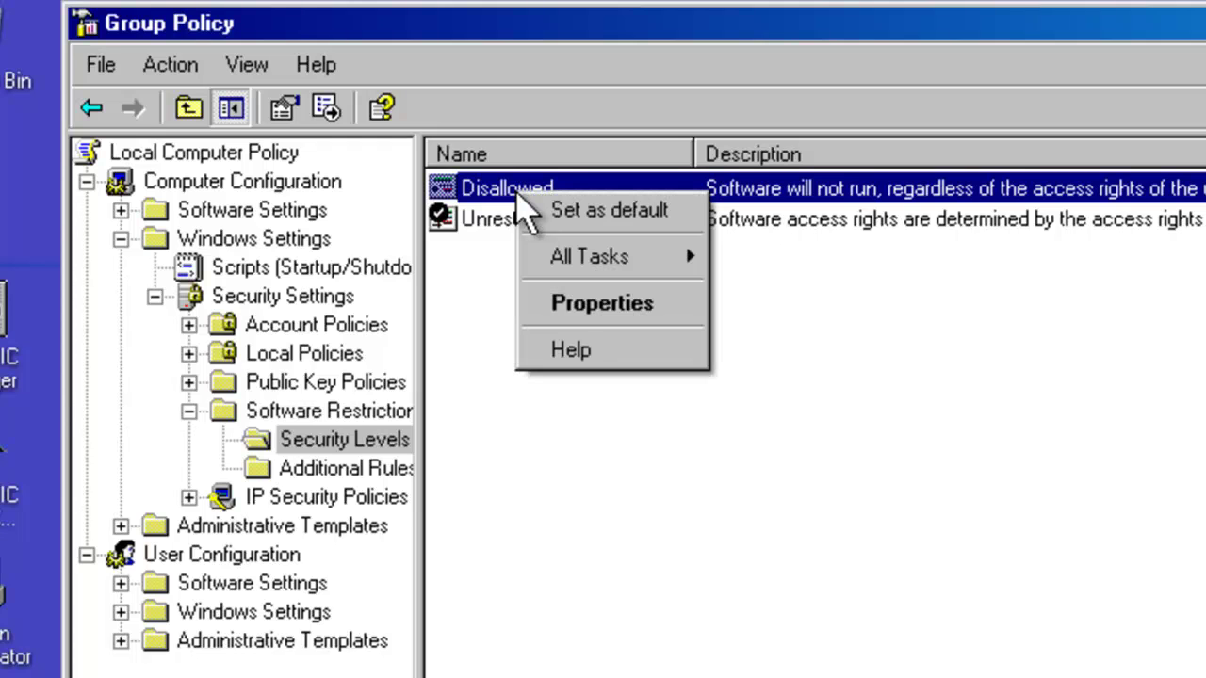
{"action": "left_click", "coordinate": [576, 211]}
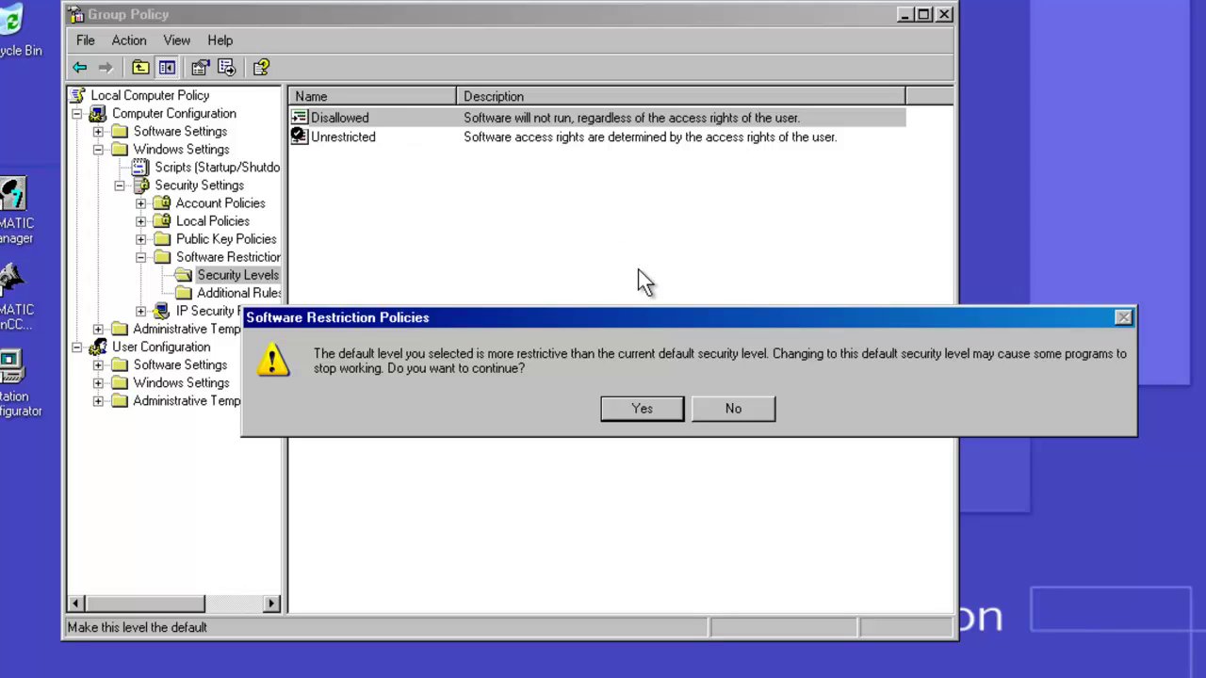
{"action": "key", "text": "Return"}
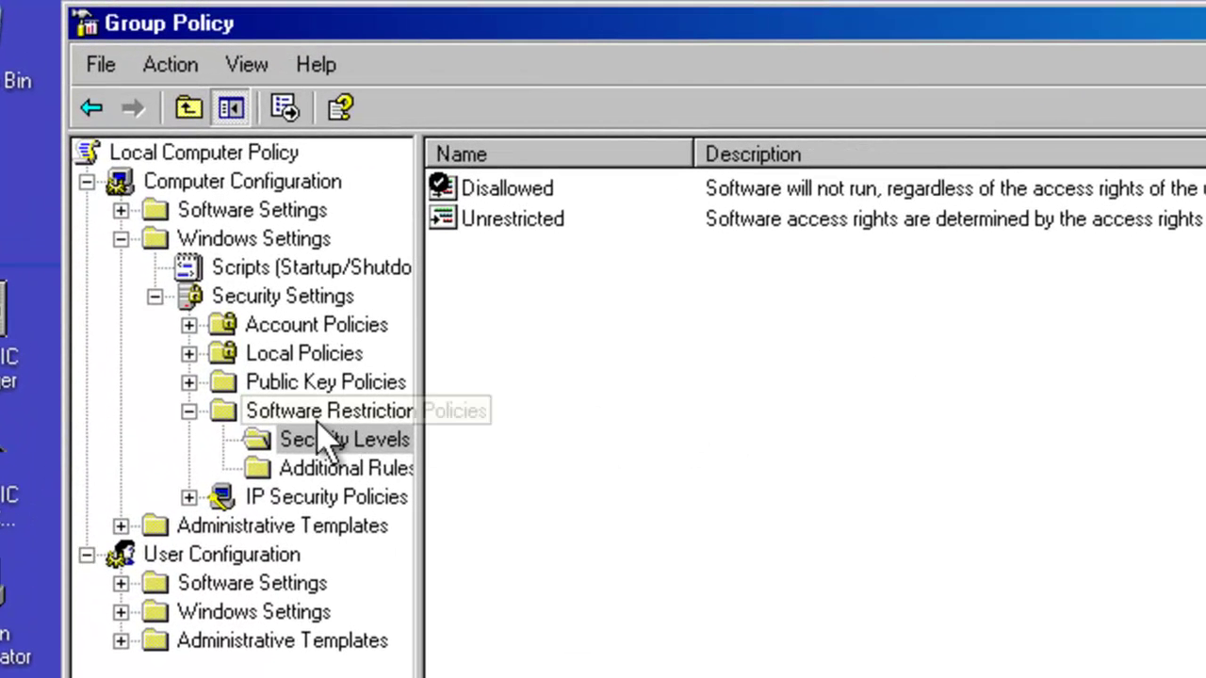
Step: Set Enforcement to 'All software files' including libraries and confirm with OK
{"action": "left_click", "coordinate": [302, 426]}
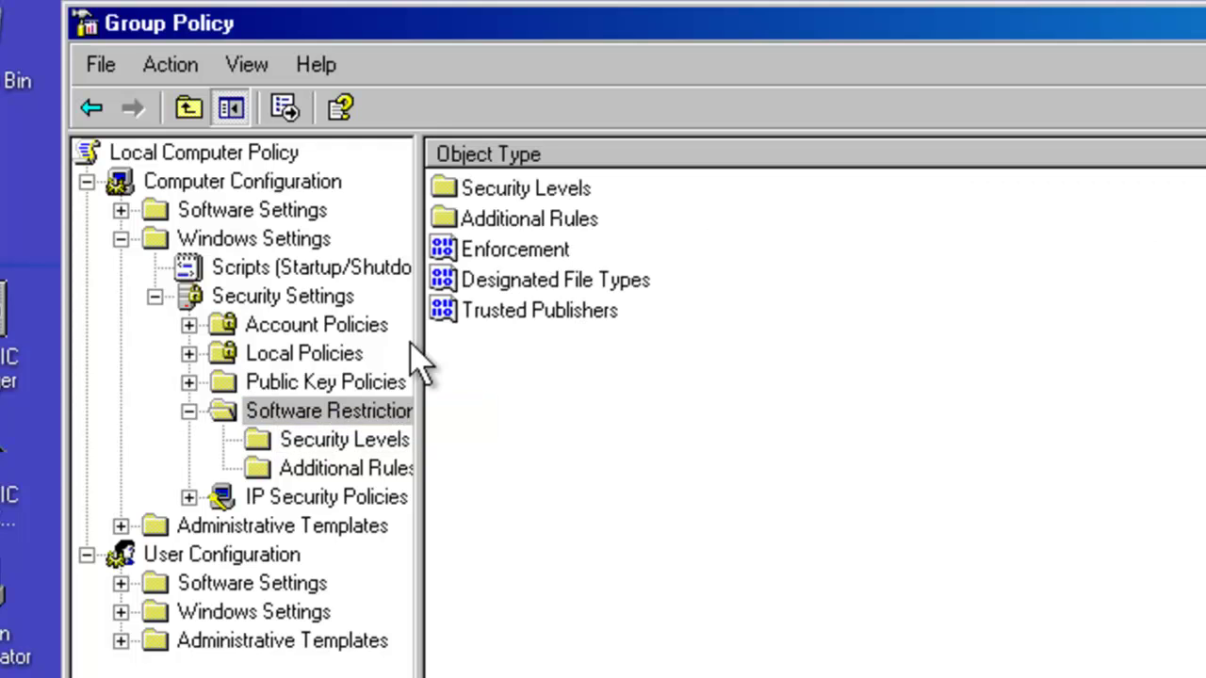
{"action": "left_click", "coordinate": [551, 256]}
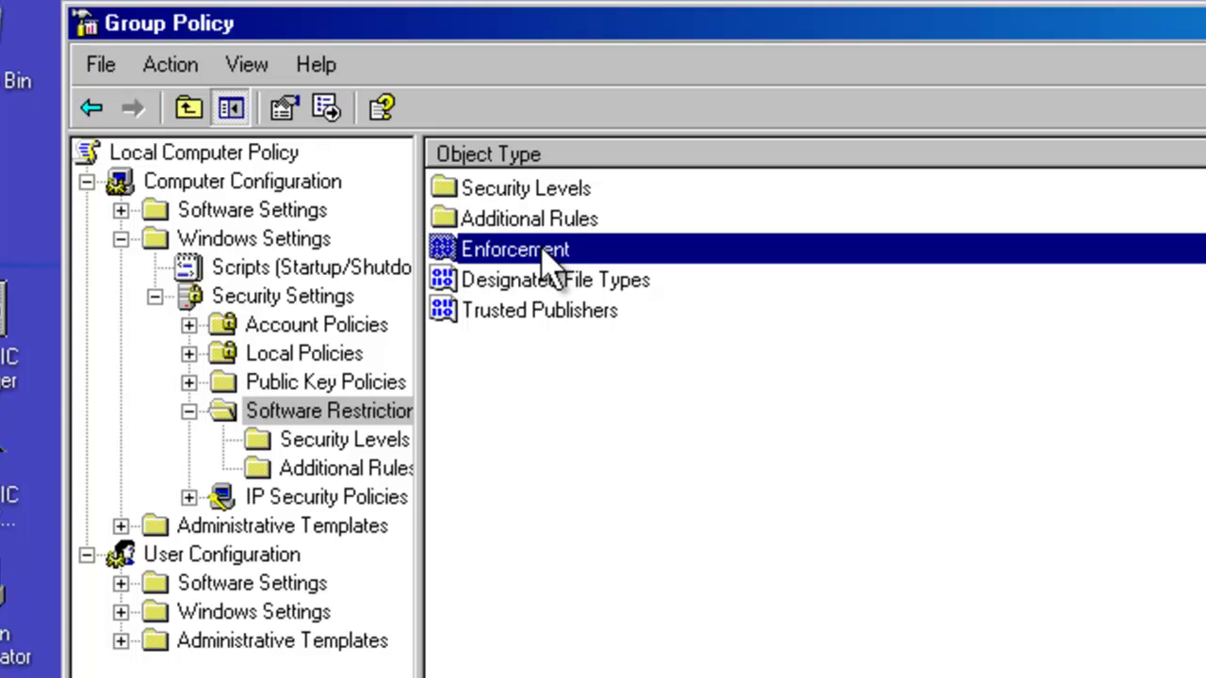
{"action": "double_click", "coordinate": [543, 252]}
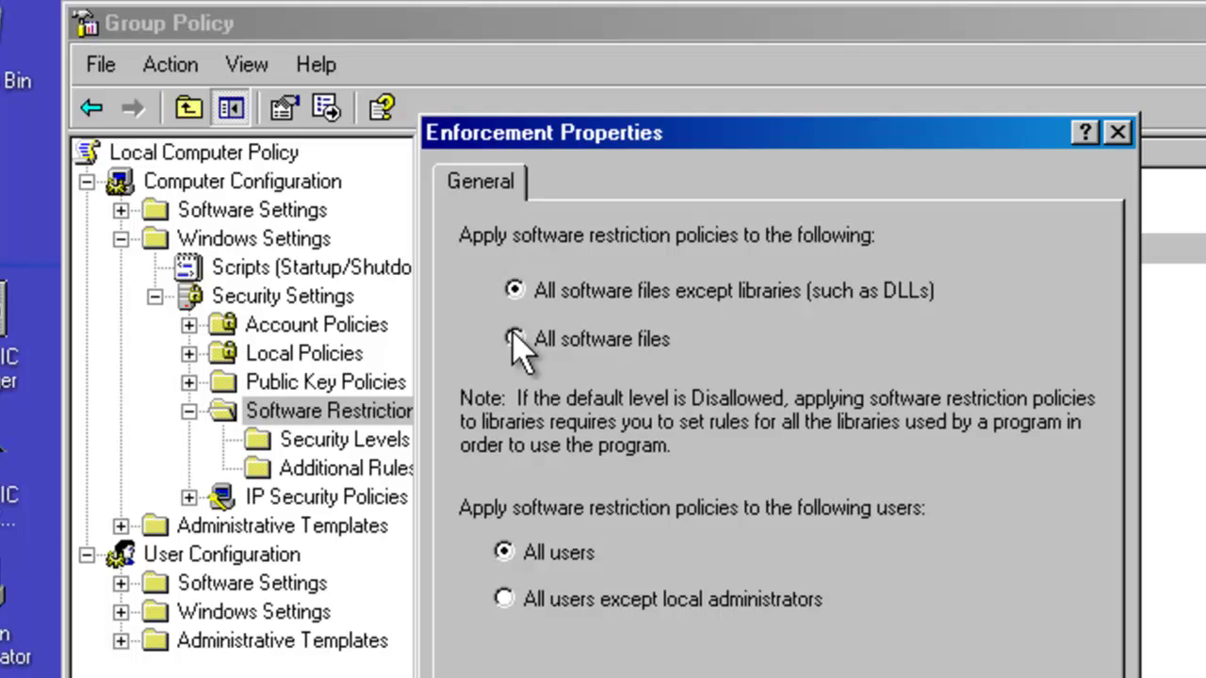
{"action": "left_click", "coordinate": [514, 339]}
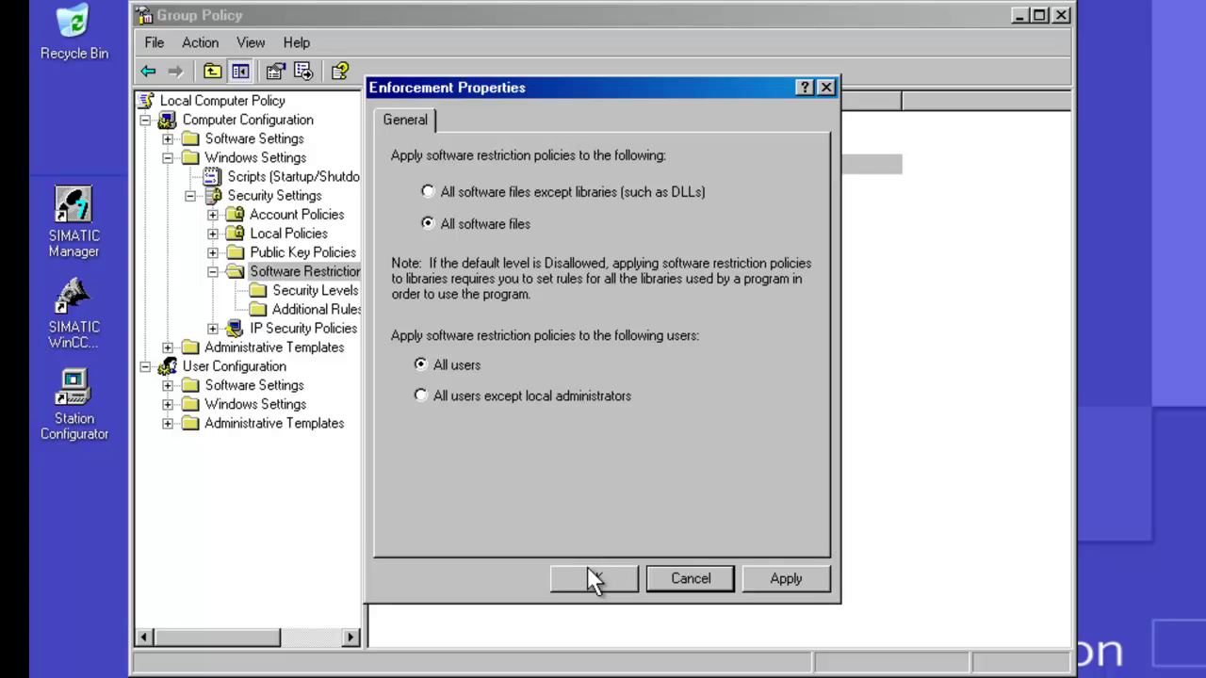
{"action": "left_click", "coordinate": [583, 577]}
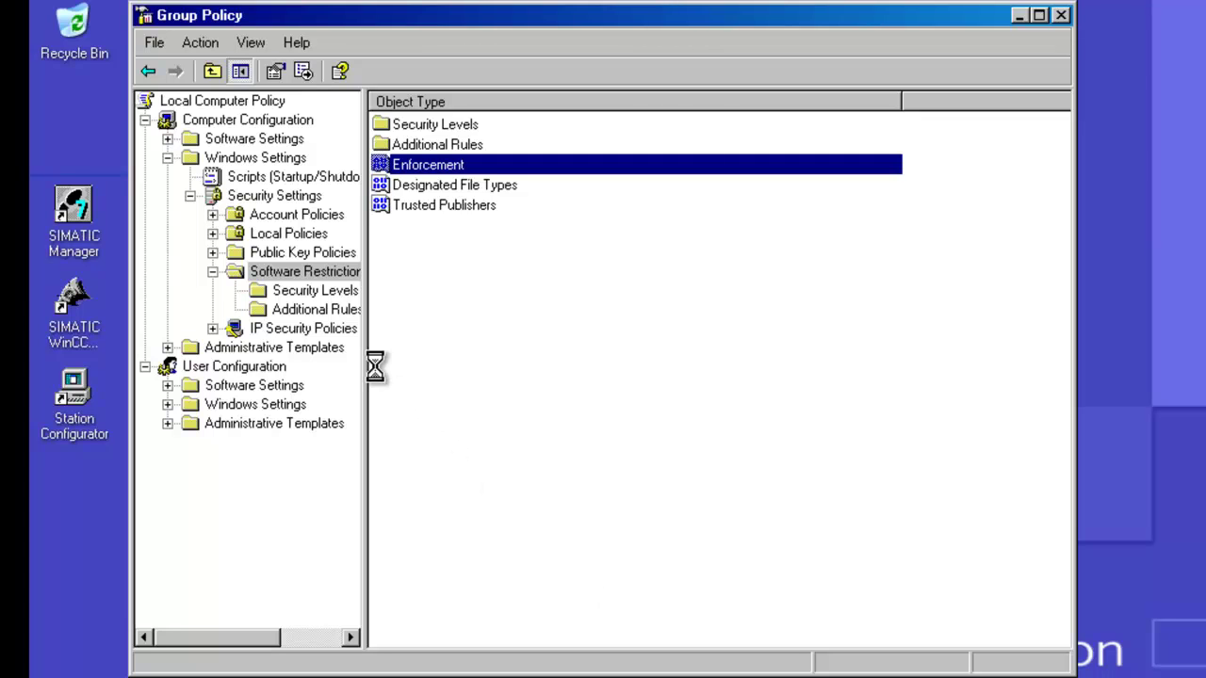
Step: Open Additional Rules and auto-size the Name column to show the four default path rules
{"action": "left_click", "coordinate": [320, 310]}
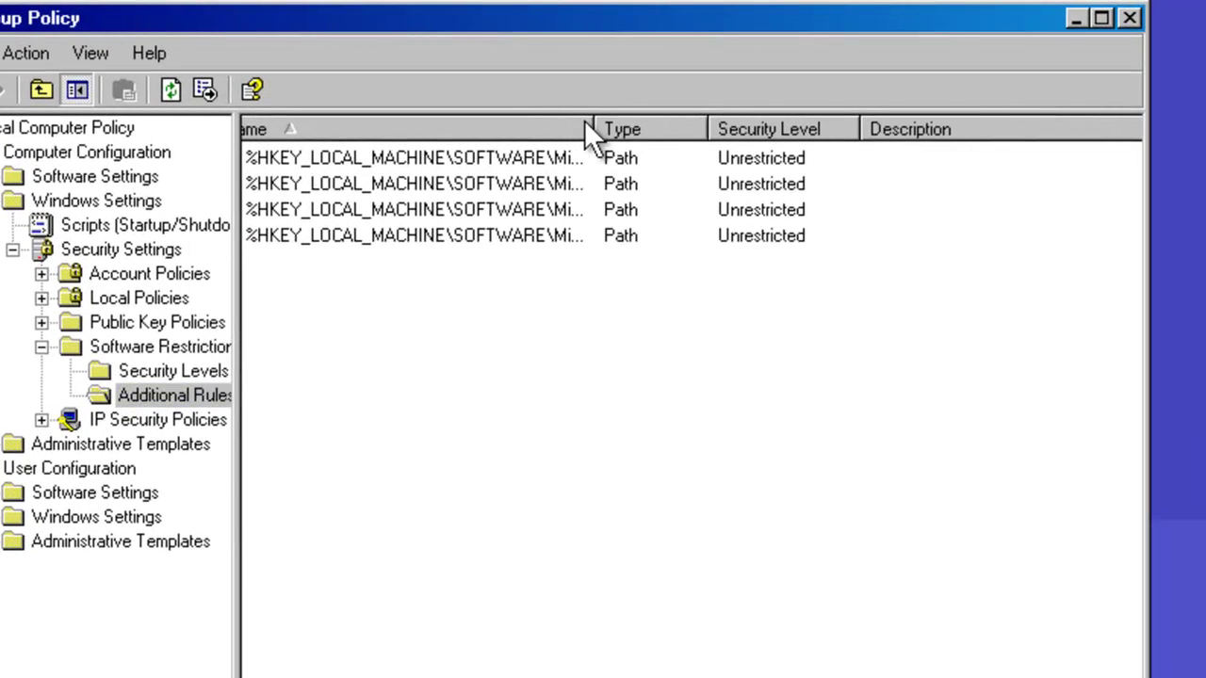
{"action": "double_click", "coordinate": [588, 123]}
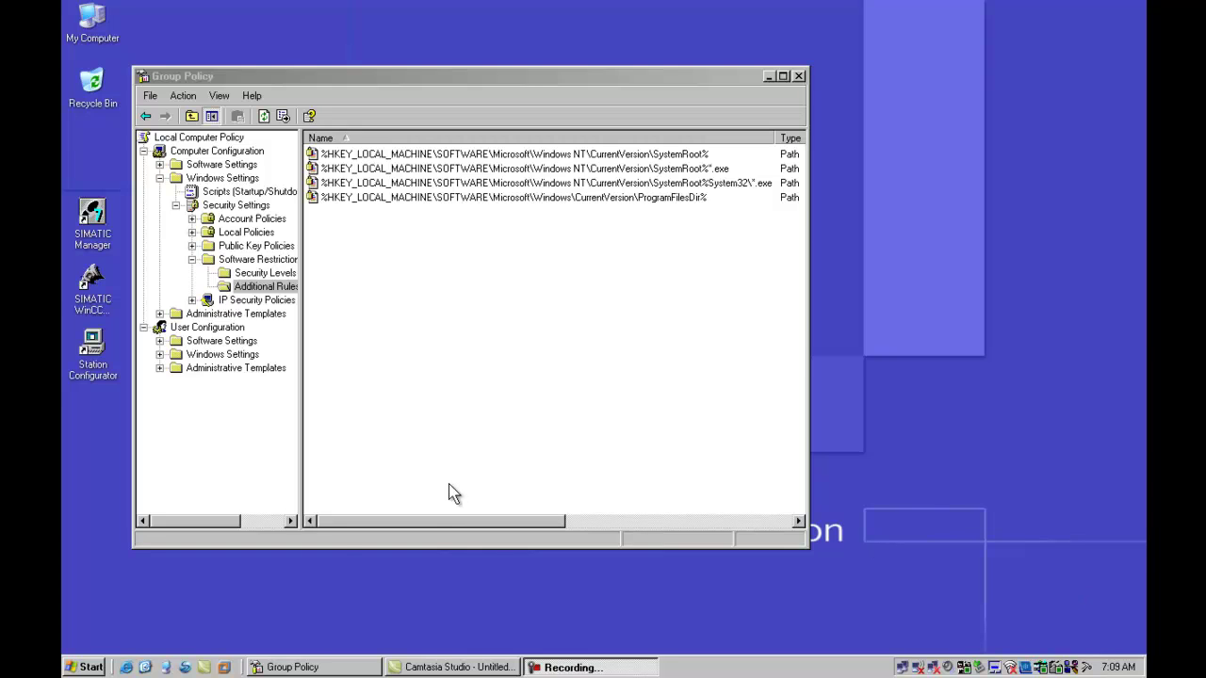
{"action": "left_click", "coordinate": [172, 667]}
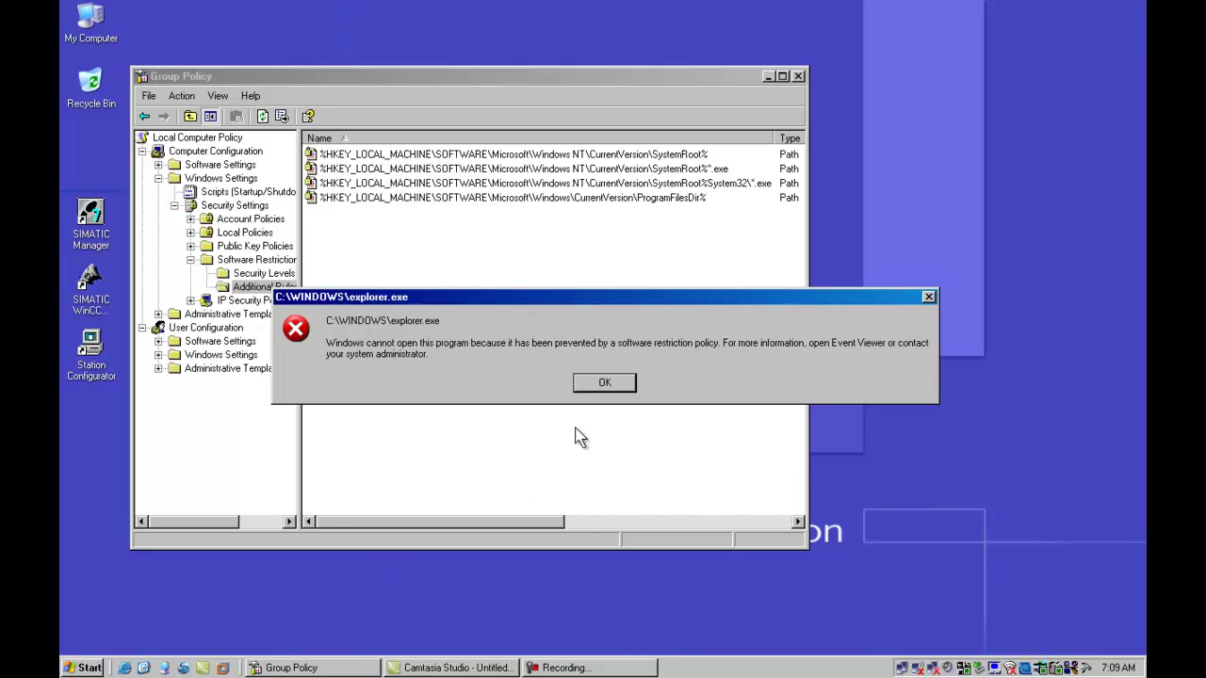
{"action": "left_click", "coordinate": [604, 383]}
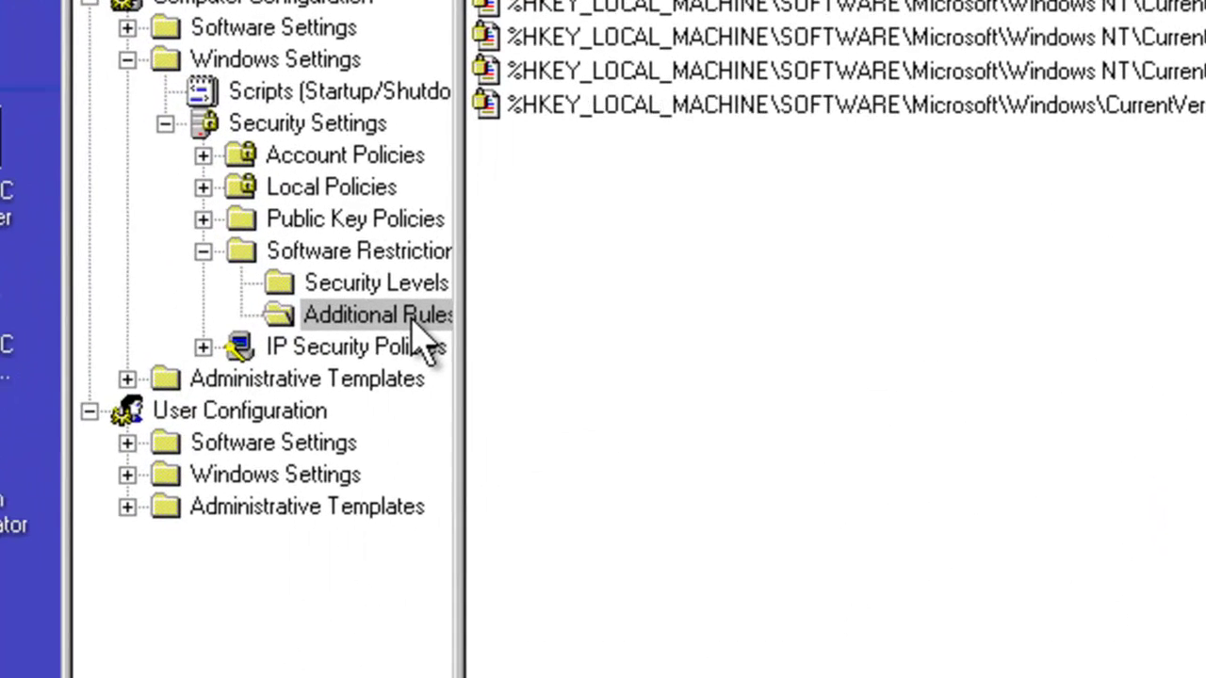
Step: Add a new Unrestricted path rule for C:\Documents and Settings
{"action": "right_click", "coordinate": [323, 298]}
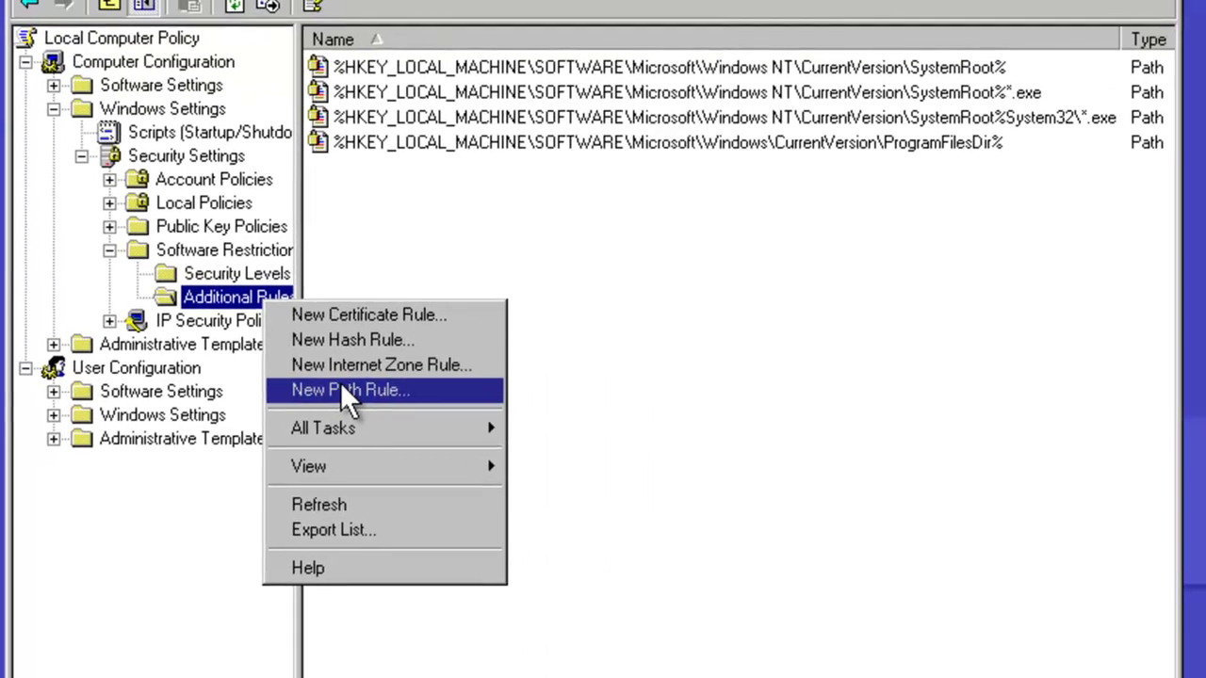
{"action": "left_click", "coordinate": [520, 441]}
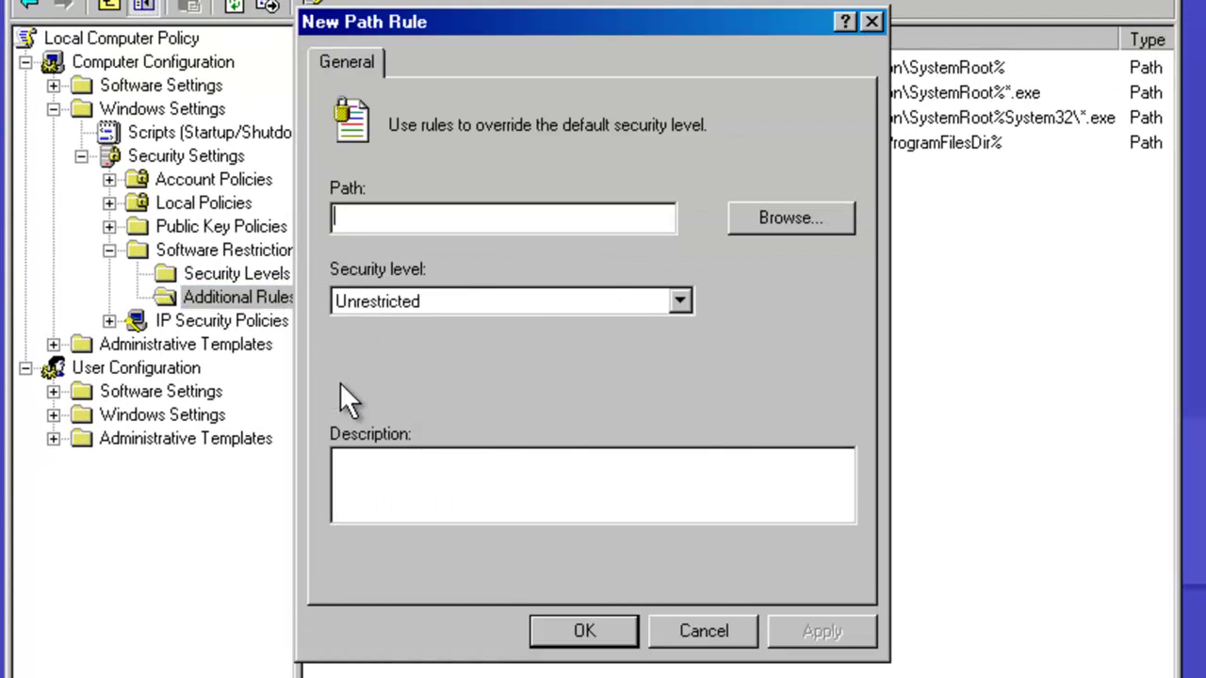
{"action": "left_click", "coordinate": [778, 215]}
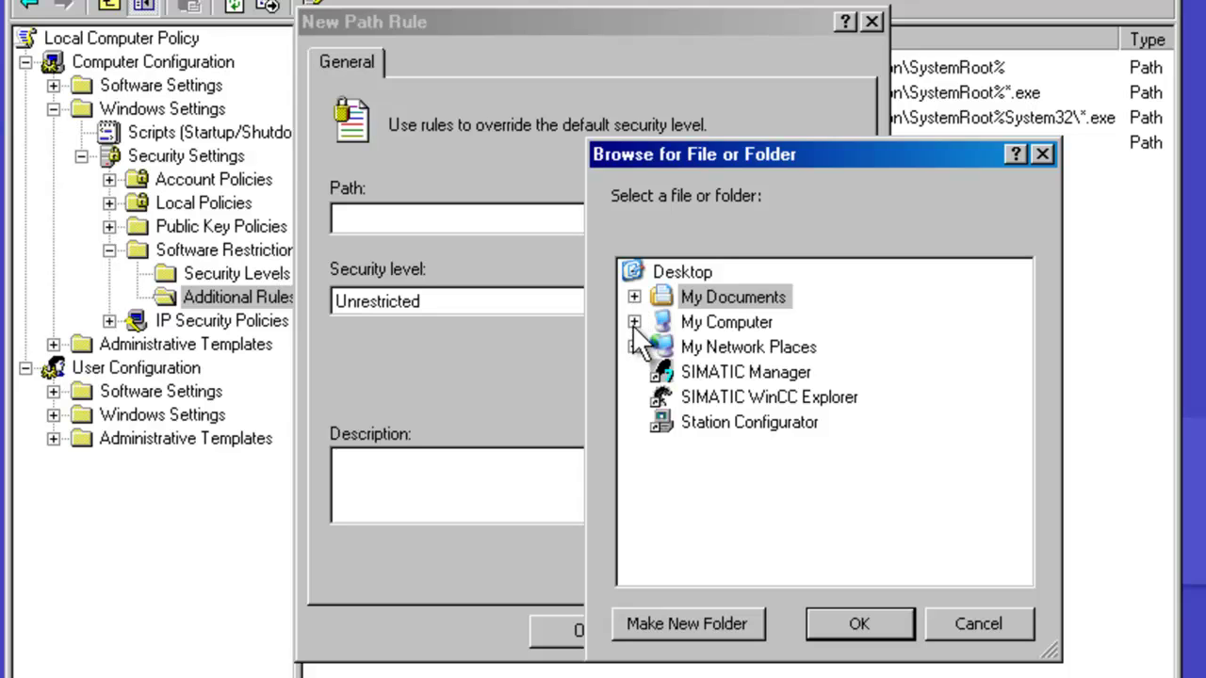
{"action": "left_click", "coordinate": [632, 318]}
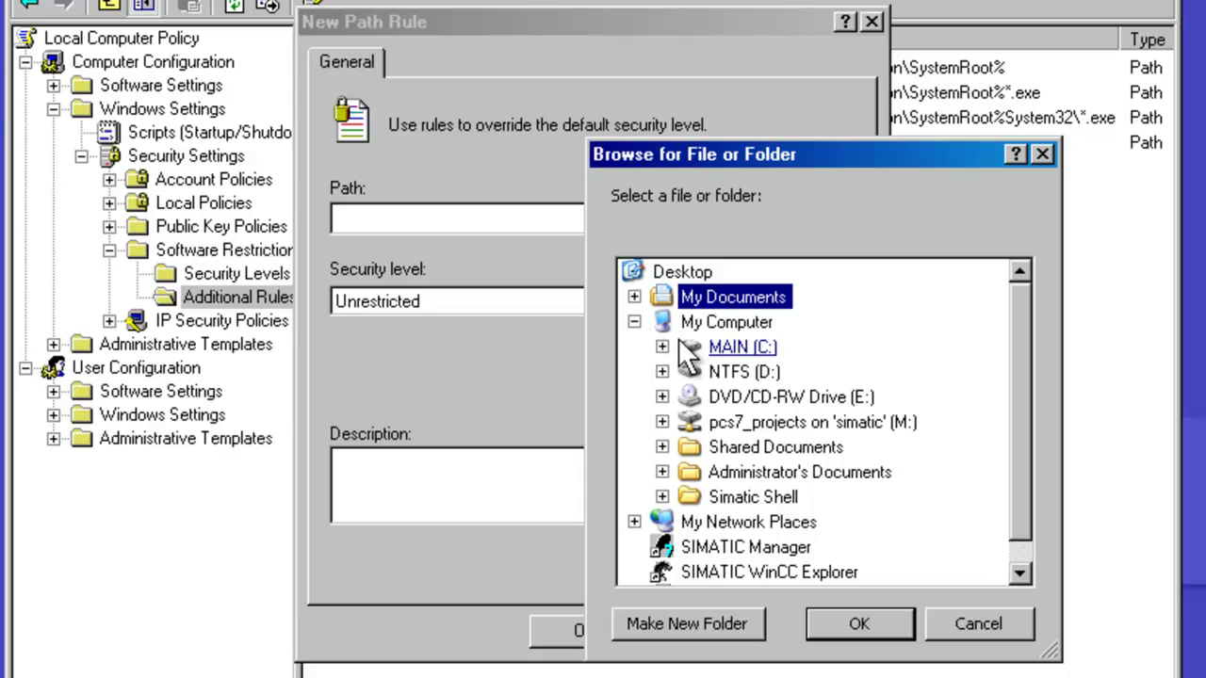
{"action": "left_click", "coordinate": [659, 346]}
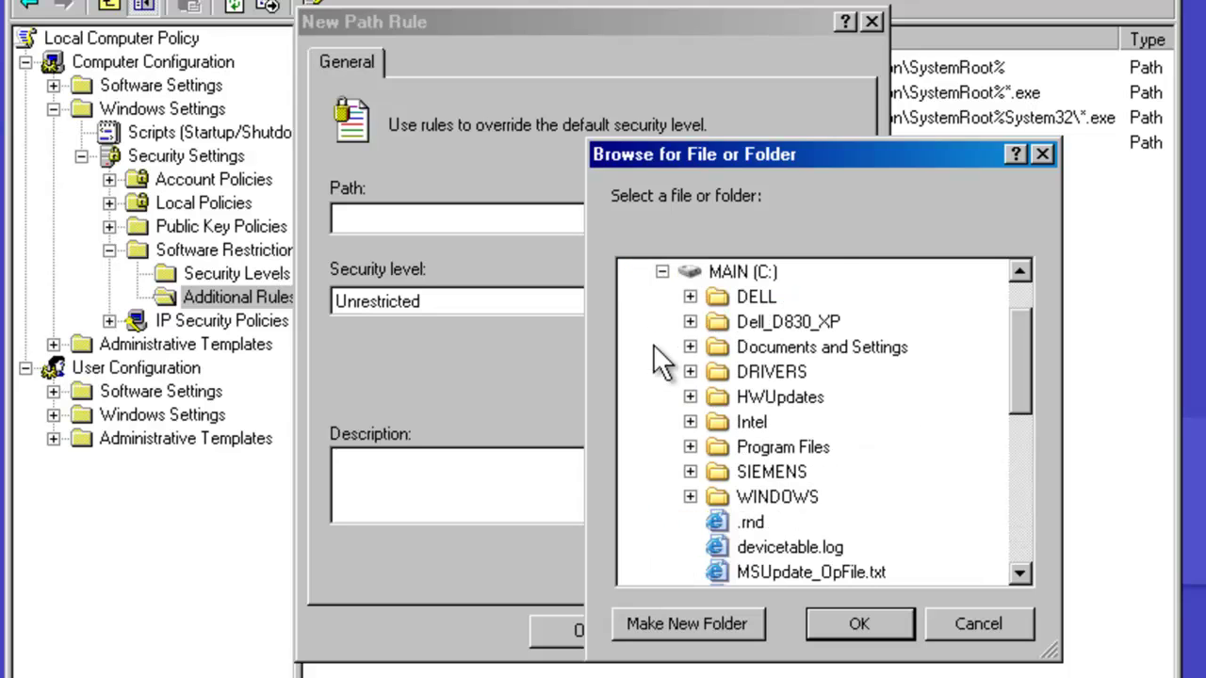
{"action": "left_click", "coordinate": [799, 347]}
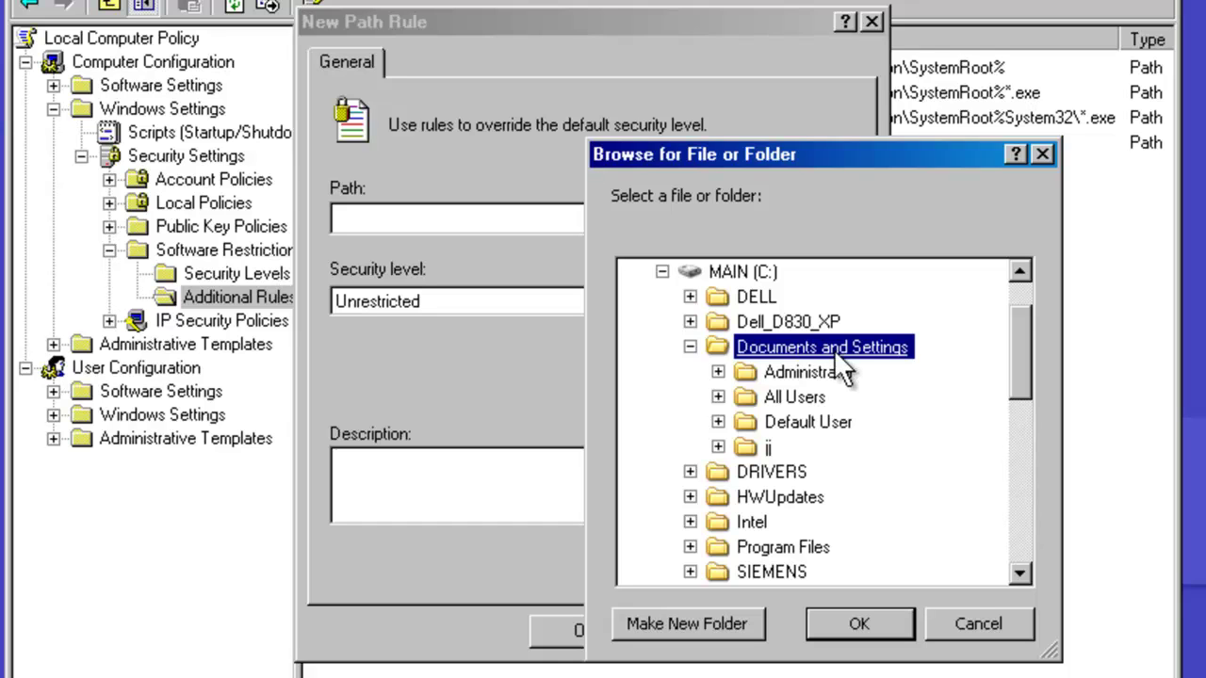
{"action": "left_click", "coordinate": [866, 612]}
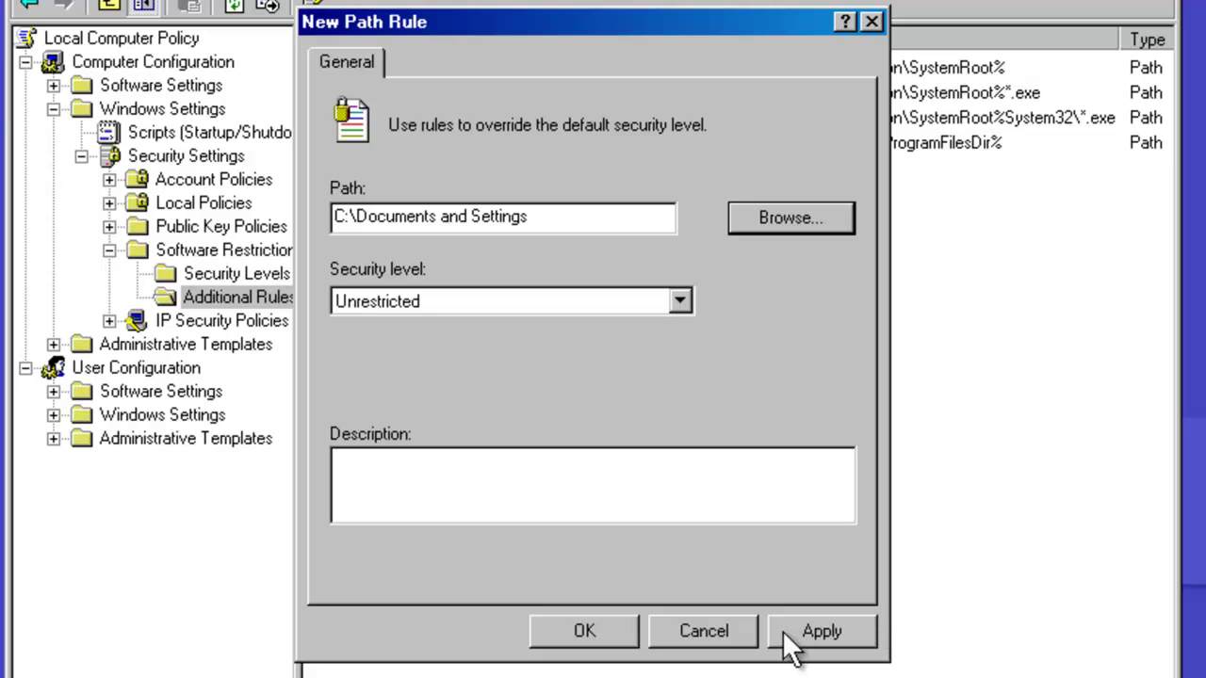
{"action": "left_click", "coordinate": [584, 633]}
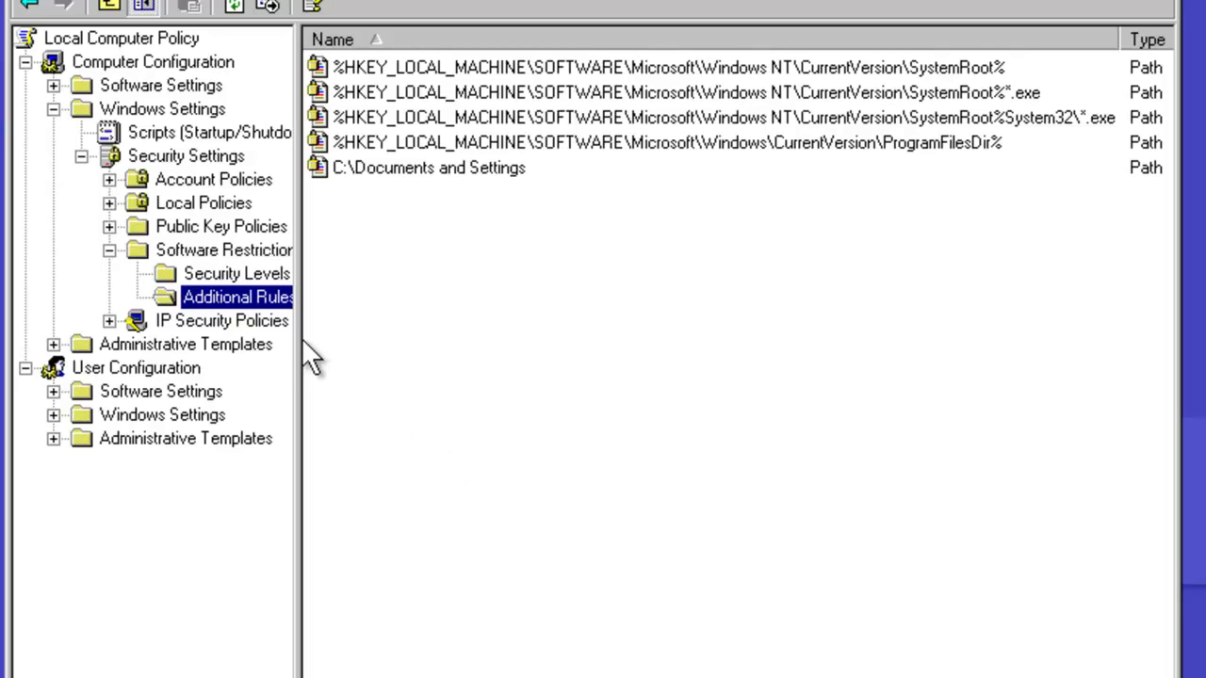
Step: Add another Unrestricted path rule, this one for the C:\SIEMENS folder
{"action": "right_click", "coordinate": [264, 307]}
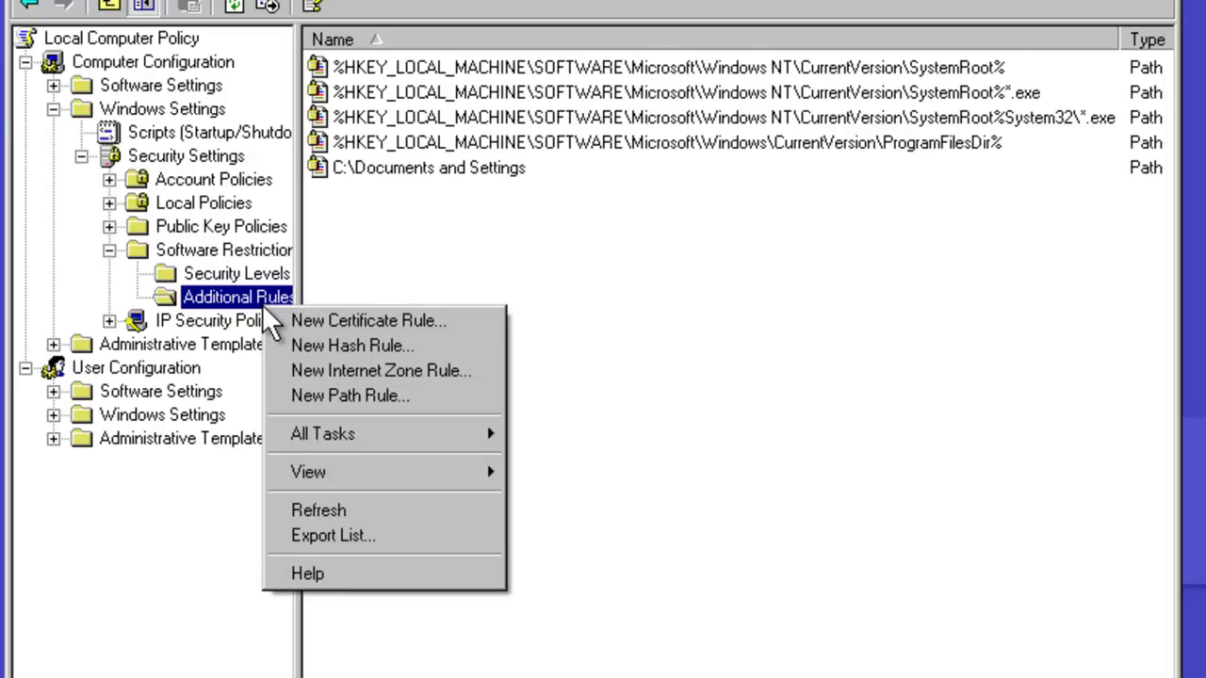
{"action": "left_click", "coordinate": [354, 397]}
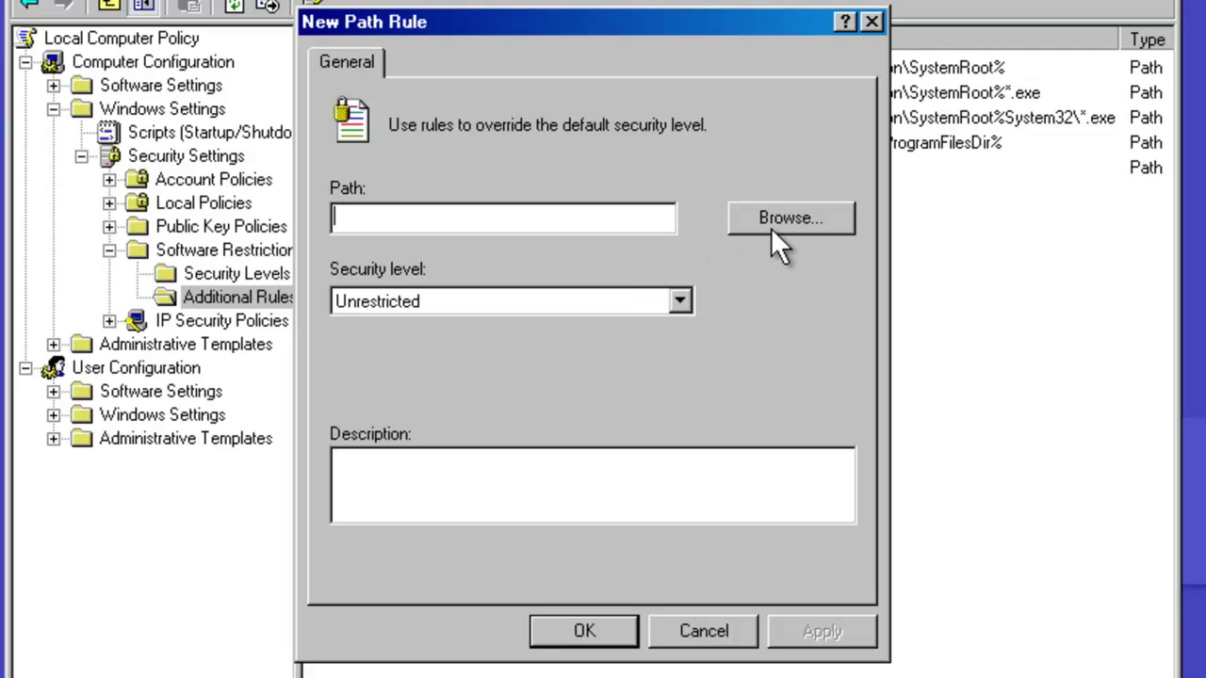
{"action": "left_click", "coordinate": [809, 218]}
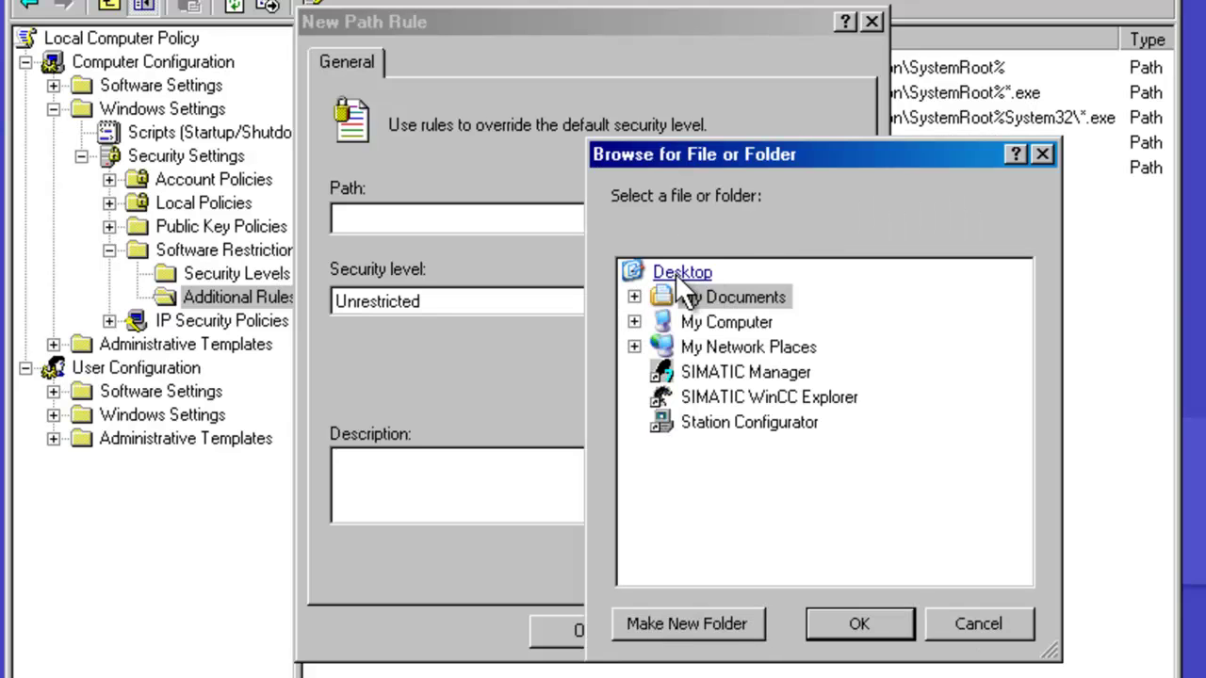
{"action": "left_click", "coordinate": [634, 322]}
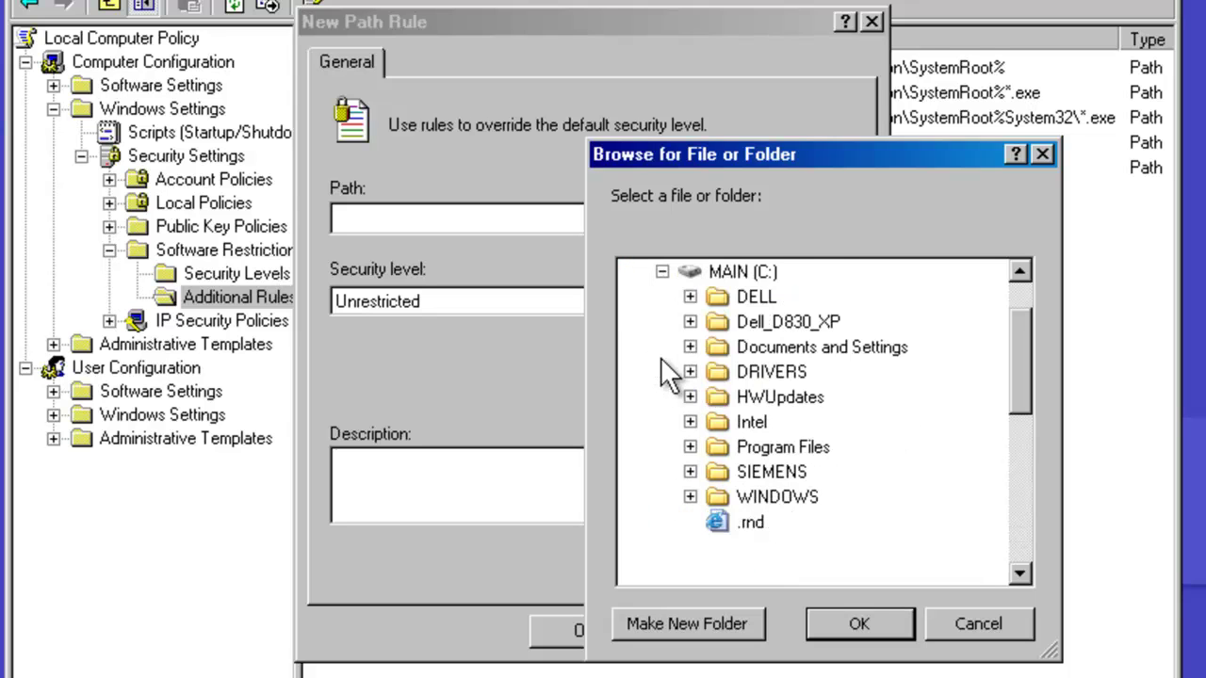
{"action": "left_click", "coordinate": [763, 467]}
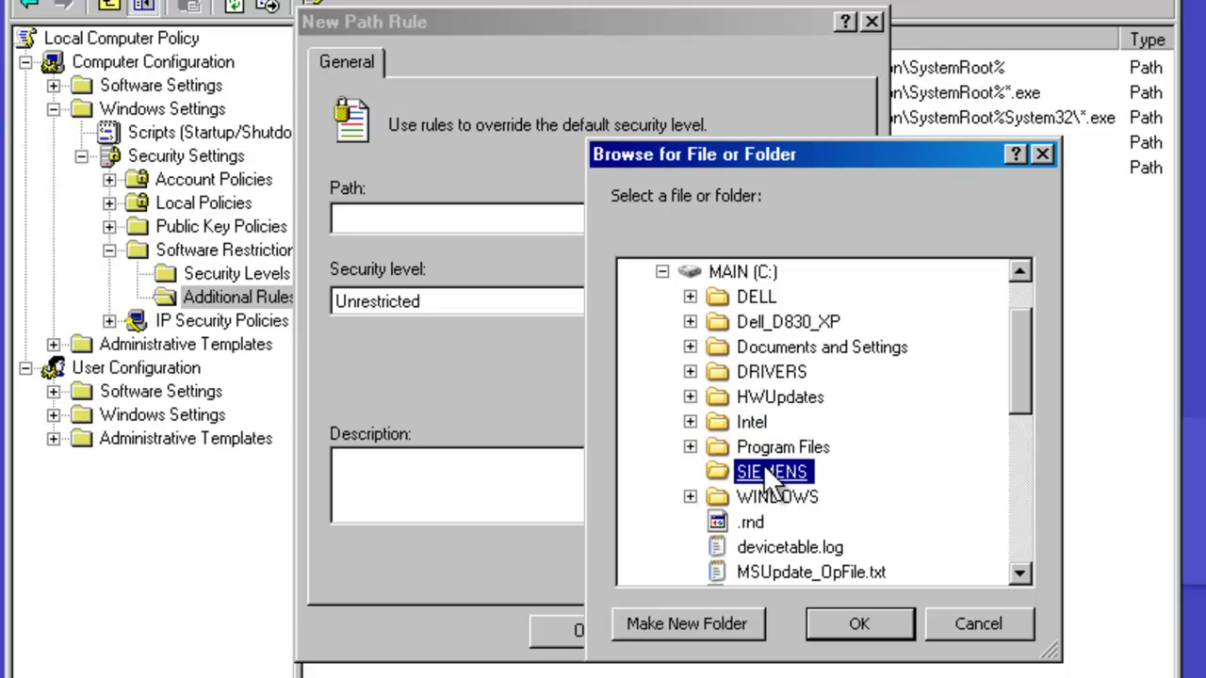
{"action": "left_click", "coordinate": [850, 624]}
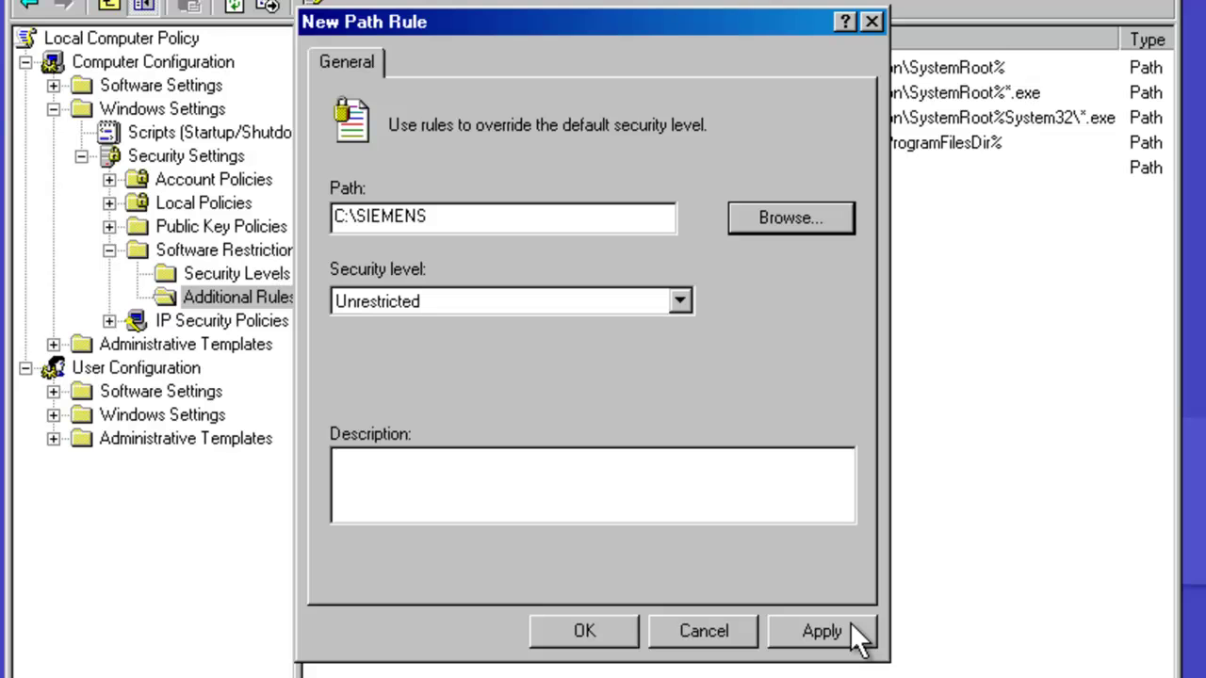
{"action": "left_click", "coordinate": [617, 629]}
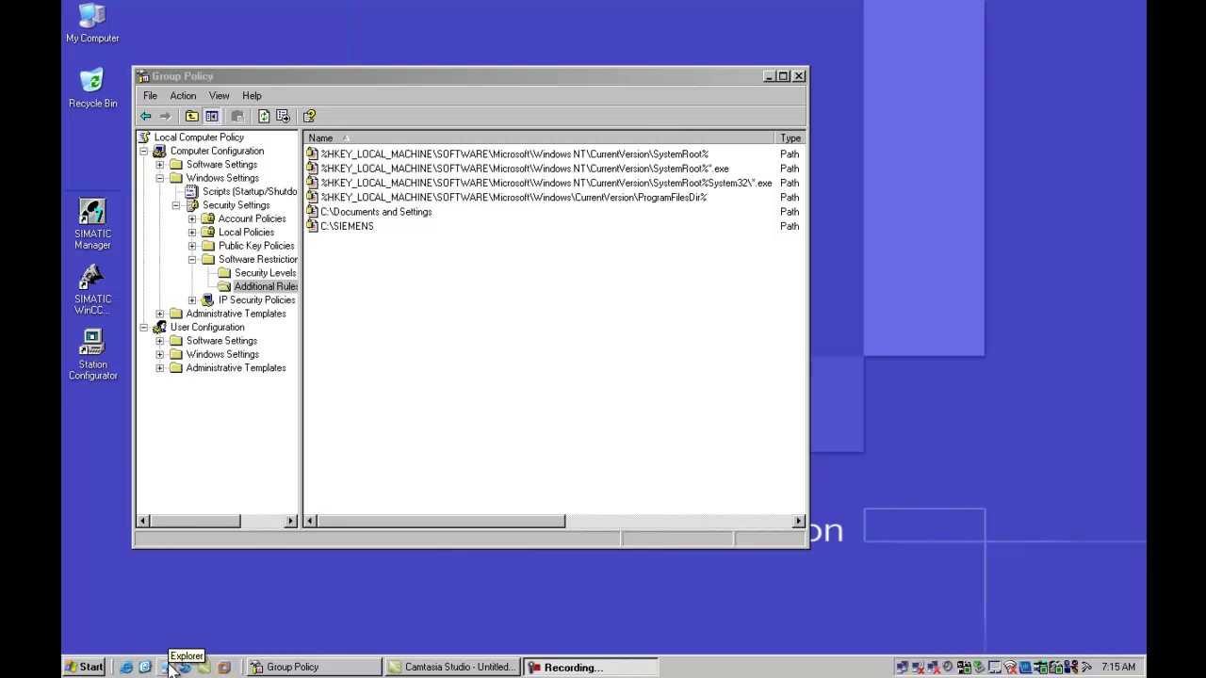
Step: Open Explorer at c:\windows\system32 and locate notepad.exe
{"action": "left_click", "coordinate": [169, 668]}
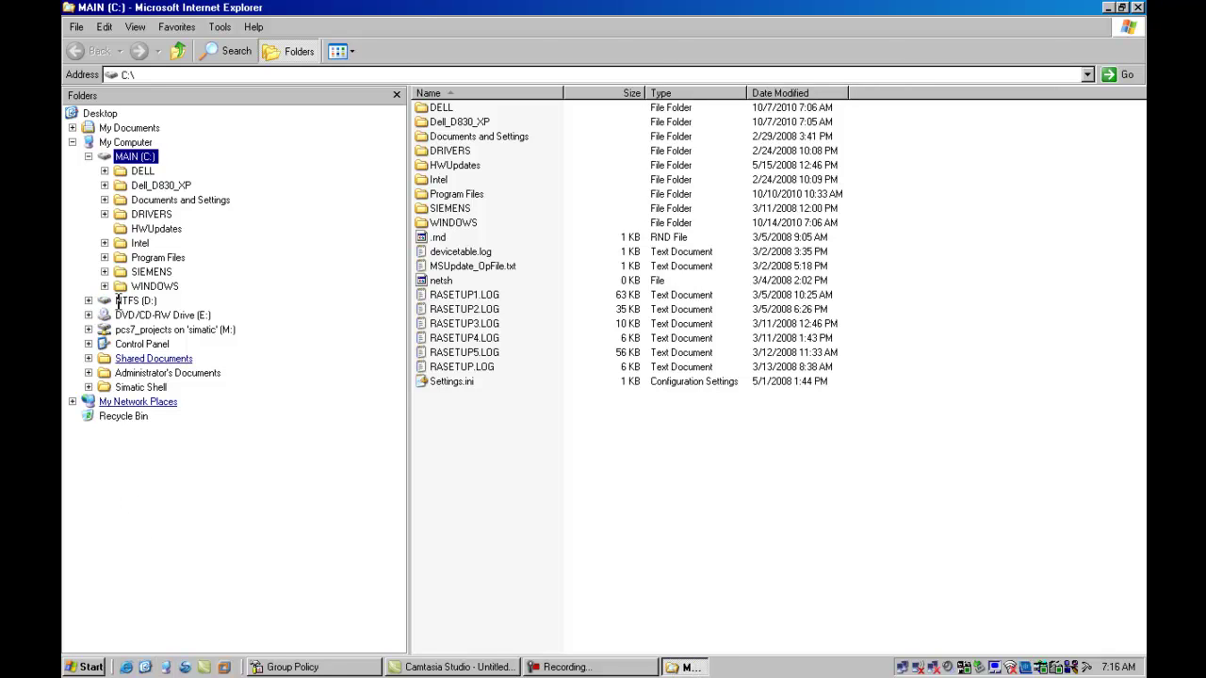
{"action": "left_click", "coordinate": [190, 78]}
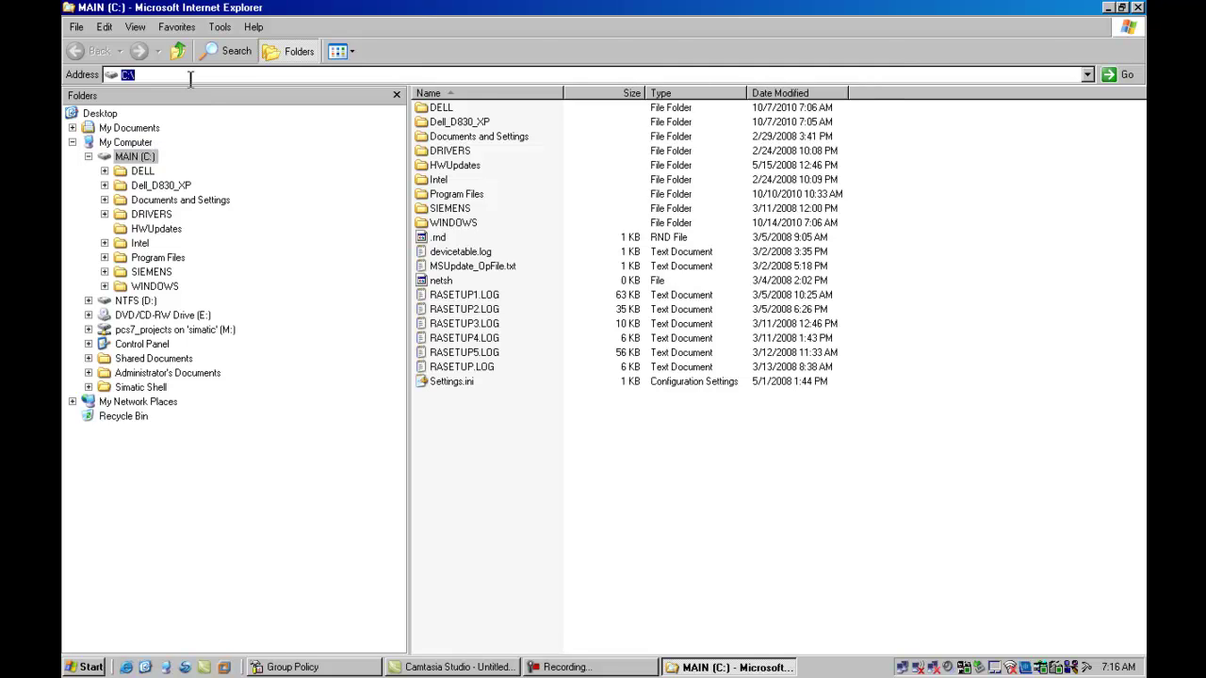
{"action": "type", "text": "c:\\windows\\system32"}
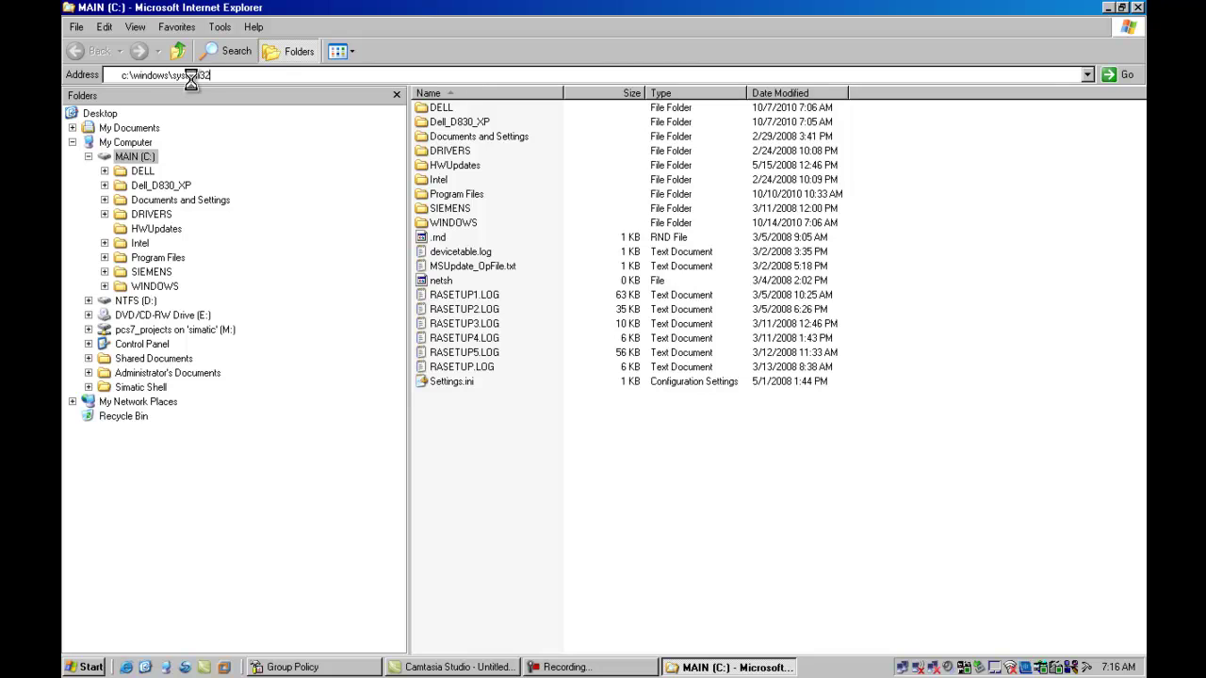
{"action": "key", "text": "Return"}
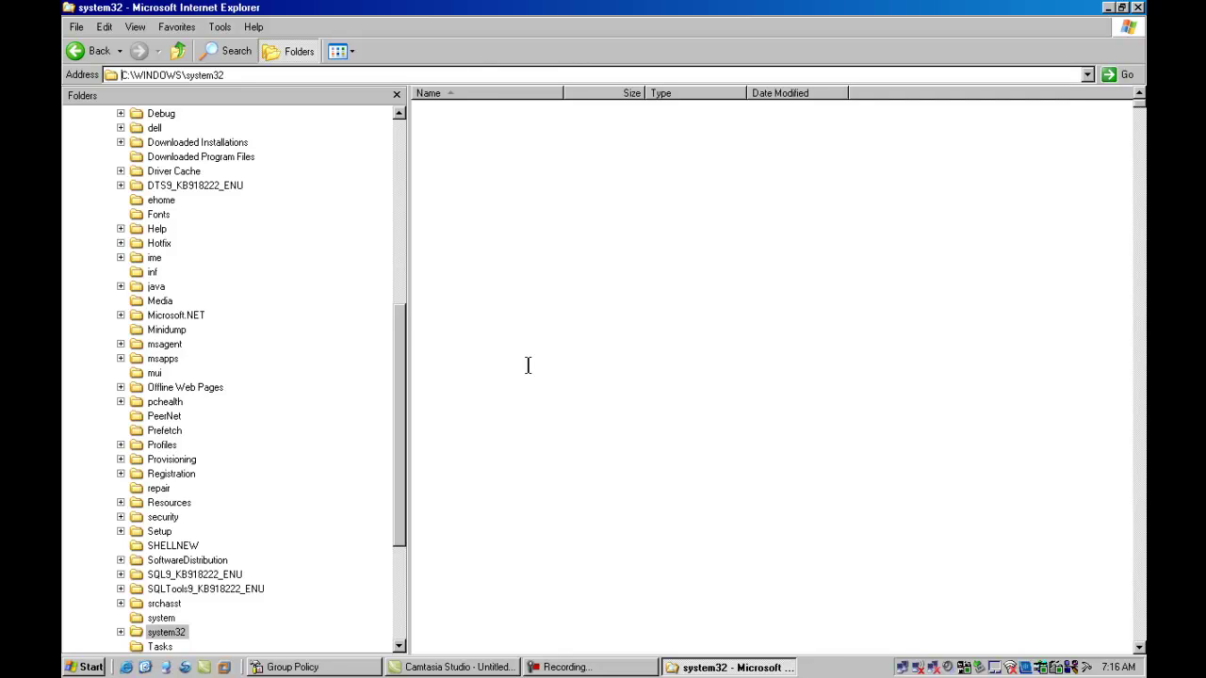
{"action": "type", "text": "notepad"}
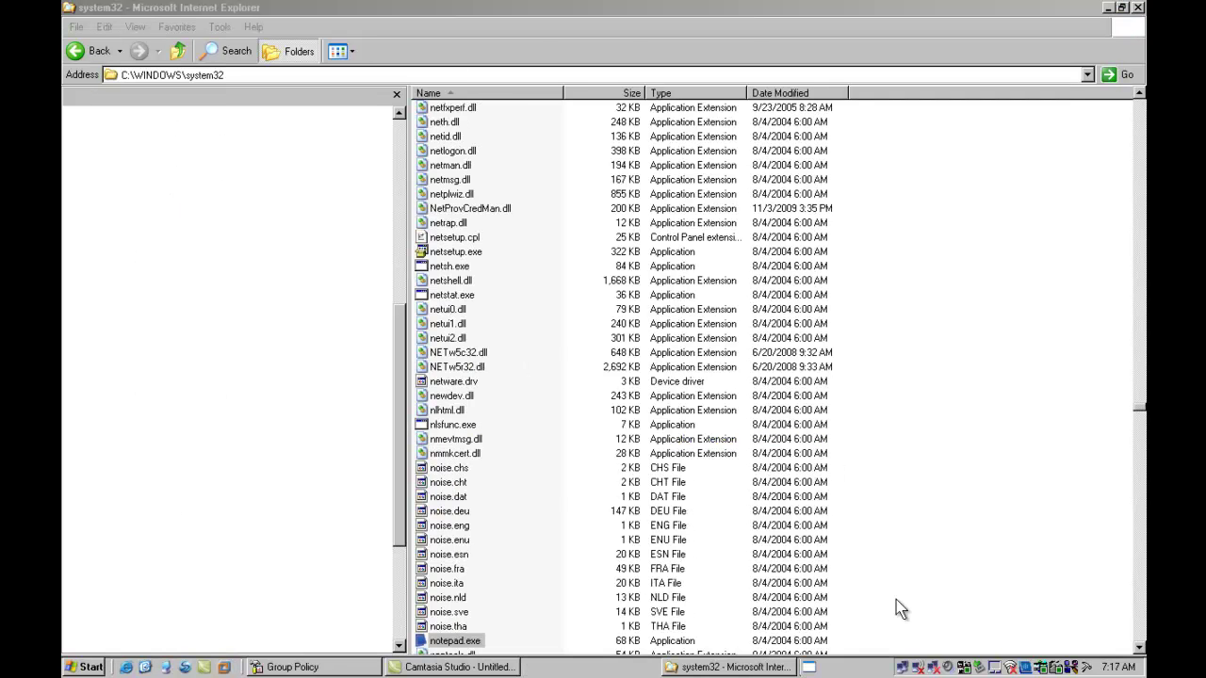
{"action": "double_click", "coordinate": [418, 641]}
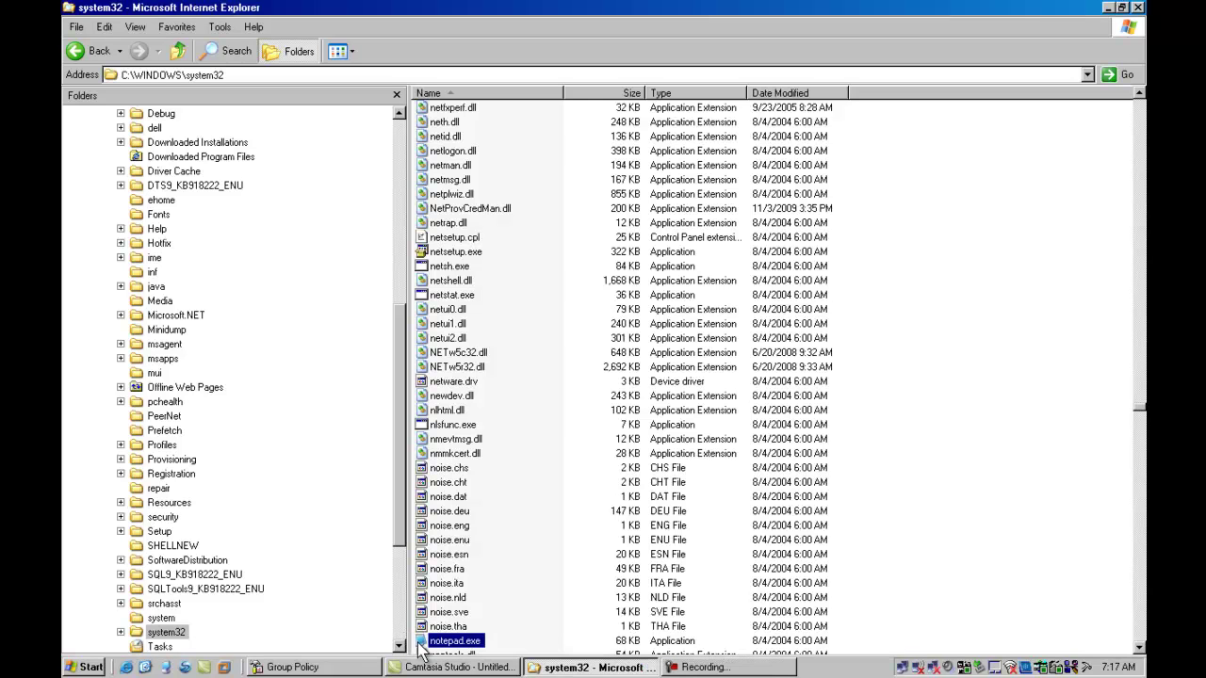
Step: Copy notepad.exe and navigate to the c:\ root
{"action": "right_click", "coordinate": [419, 642]}
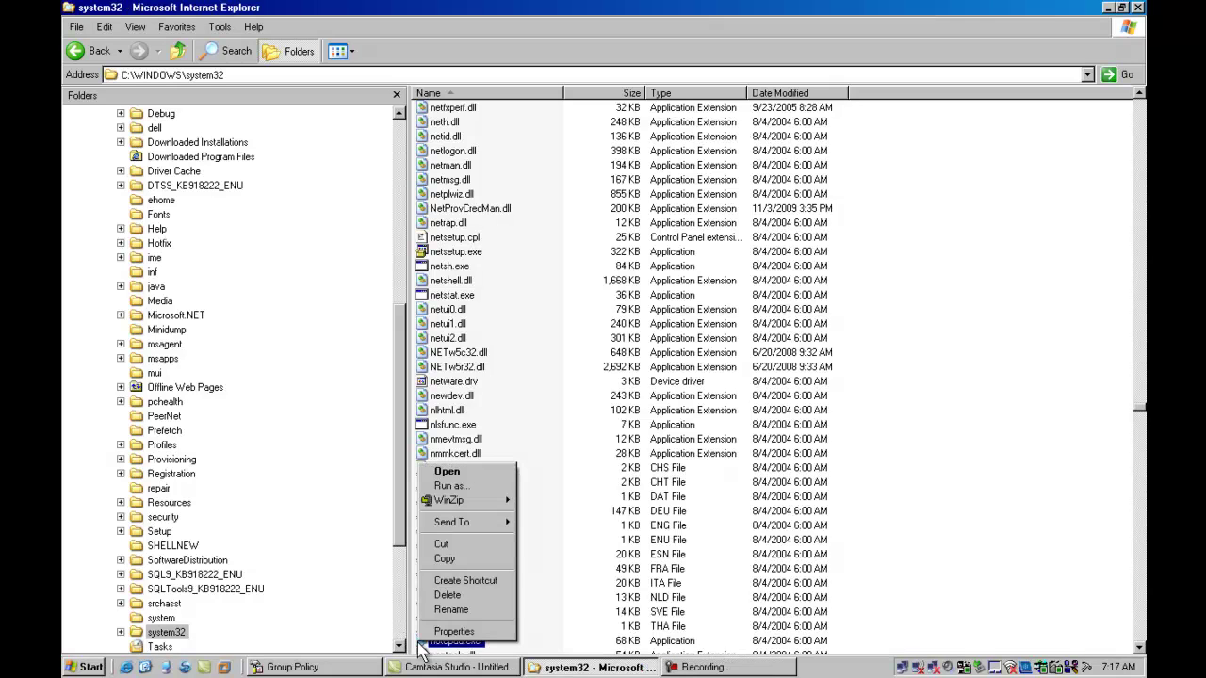
{"action": "left_click", "coordinate": [482, 562]}
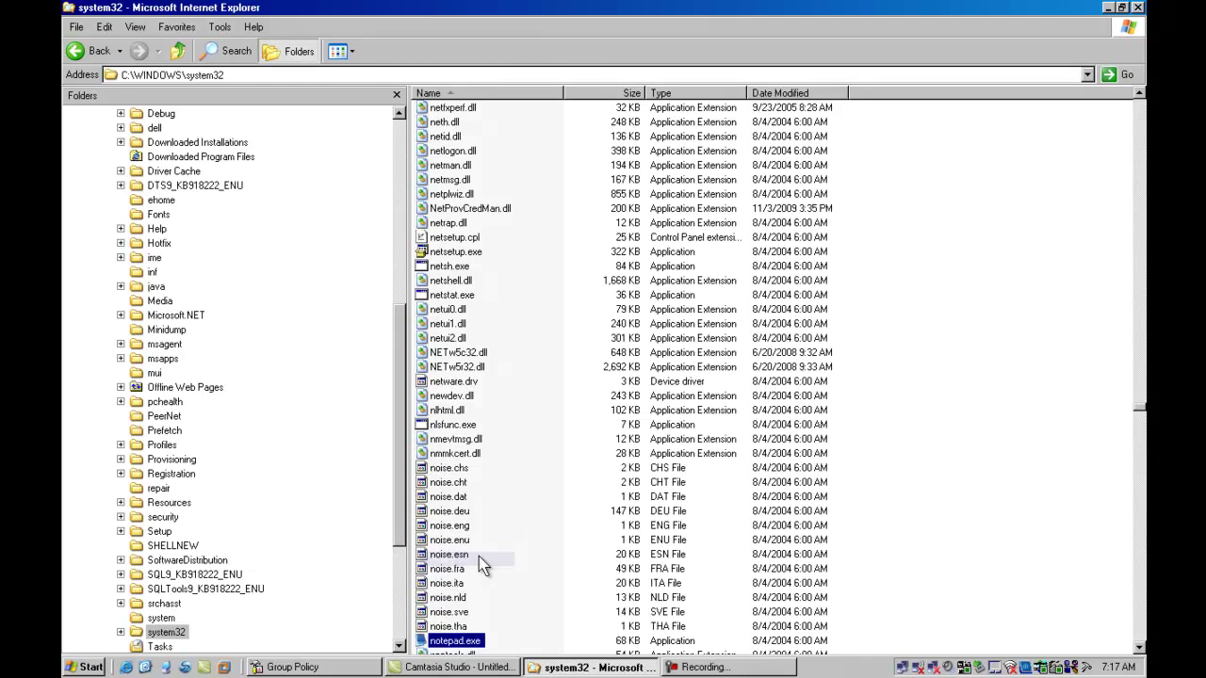
{"action": "left_click", "coordinate": [256, 73]}
{"action": "type", "text": "c:\\"}
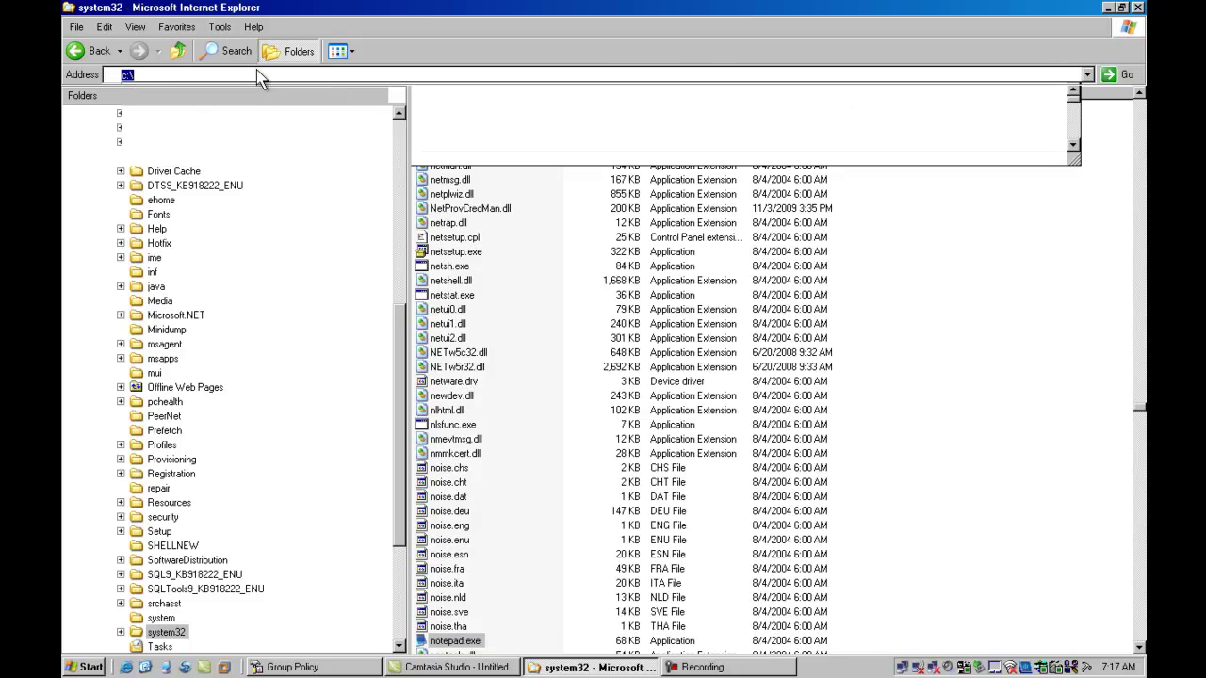
{"action": "key", "text": "Return"}
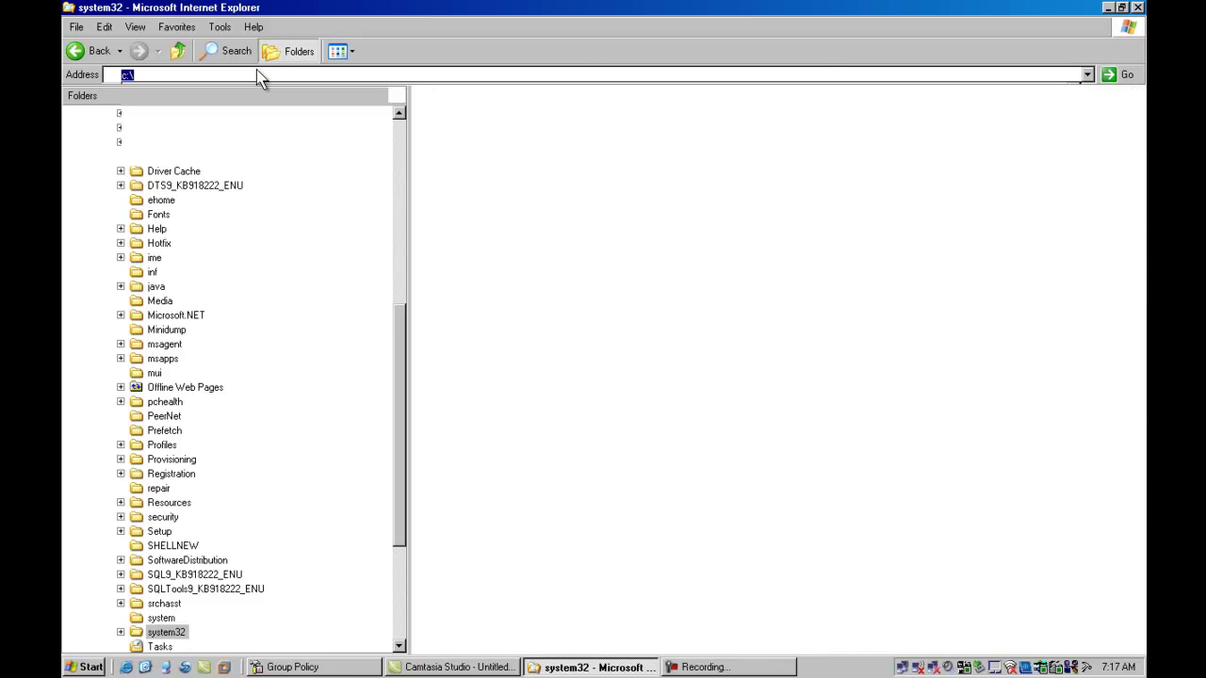
Step: Paste notepad.exe into C:\ and refresh the file list
{"action": "right_click", "coordinate": [548, 468]}
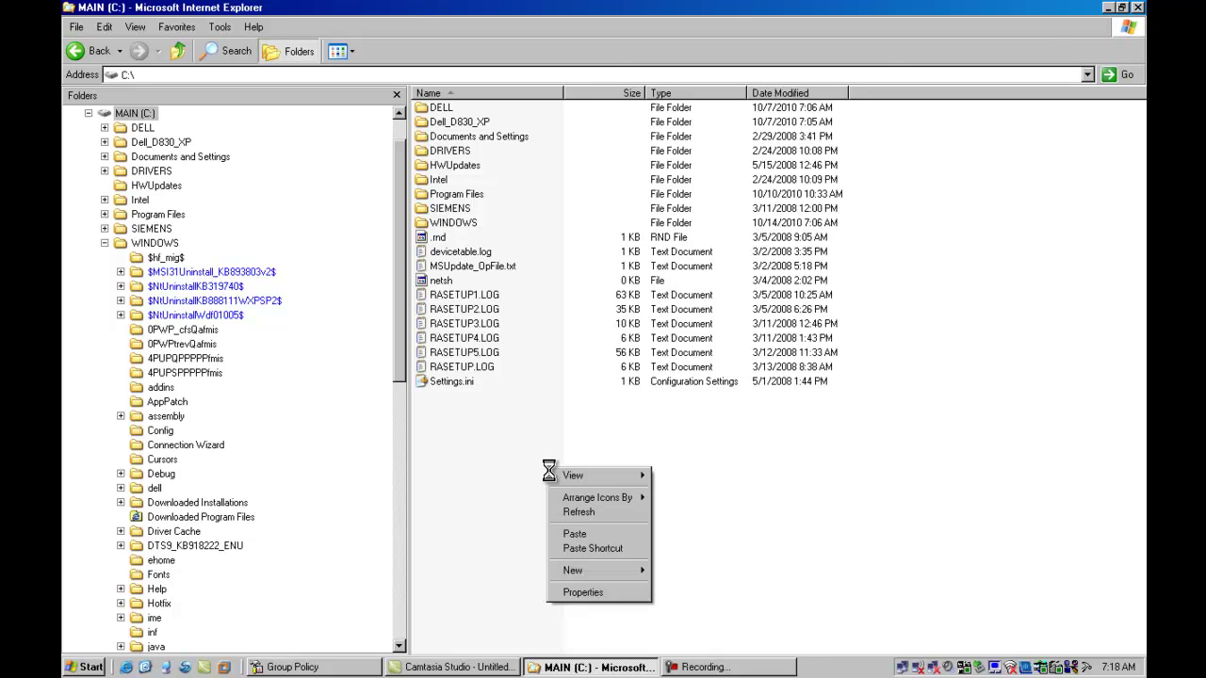
{"action": "left_click", "coordinate": [563, 534]}
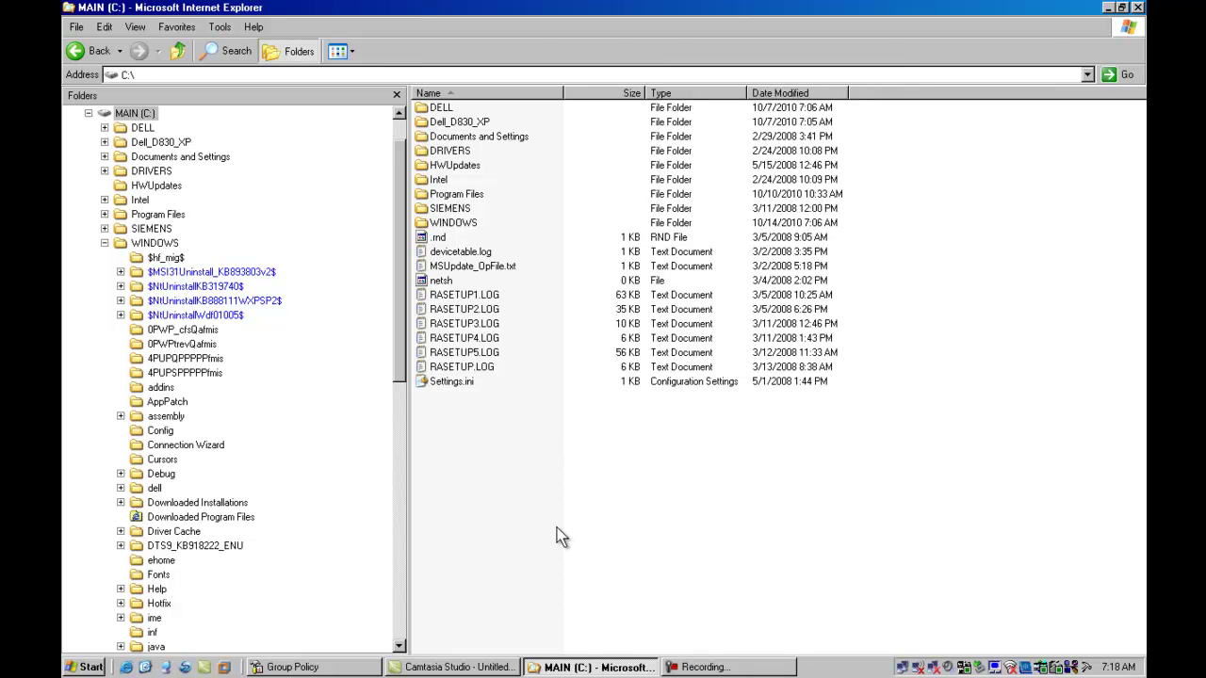
{"action": "key", "text": "ctrl+v"}
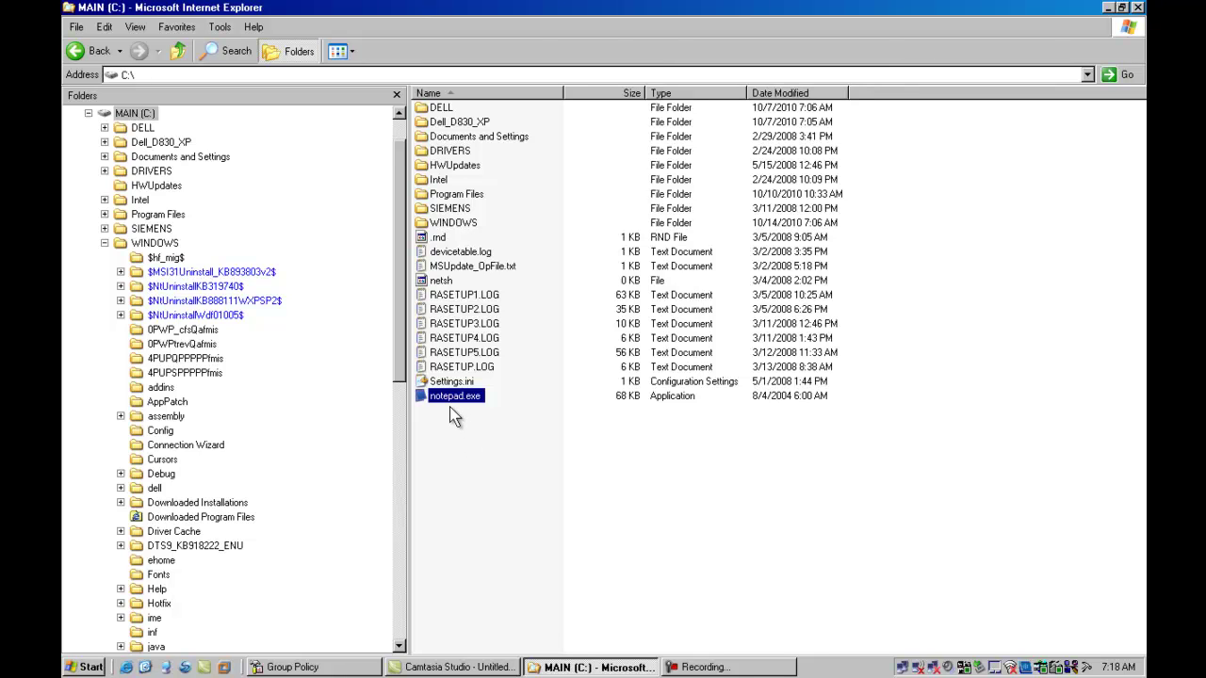
{"action": "key", "text": "F5"}
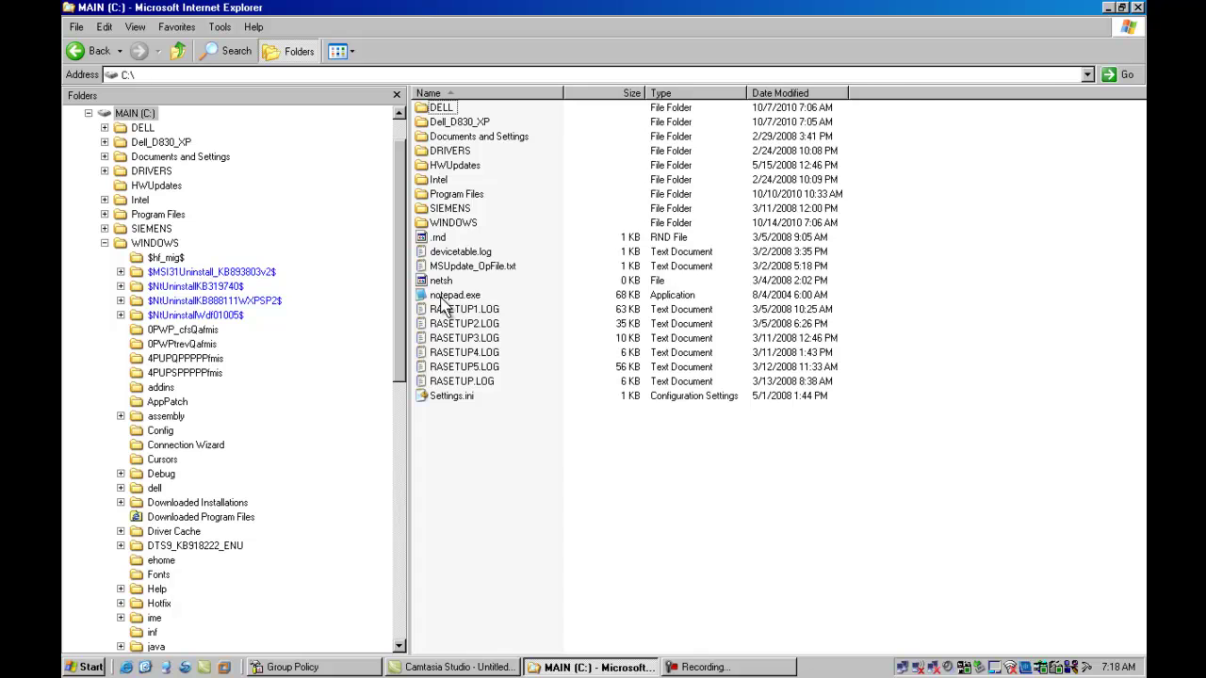
Step: Run notepad.exe from C:\, dismiss the restriction error, and close Explorer
{"action": "left_click", "coordinate": [443, 299]}
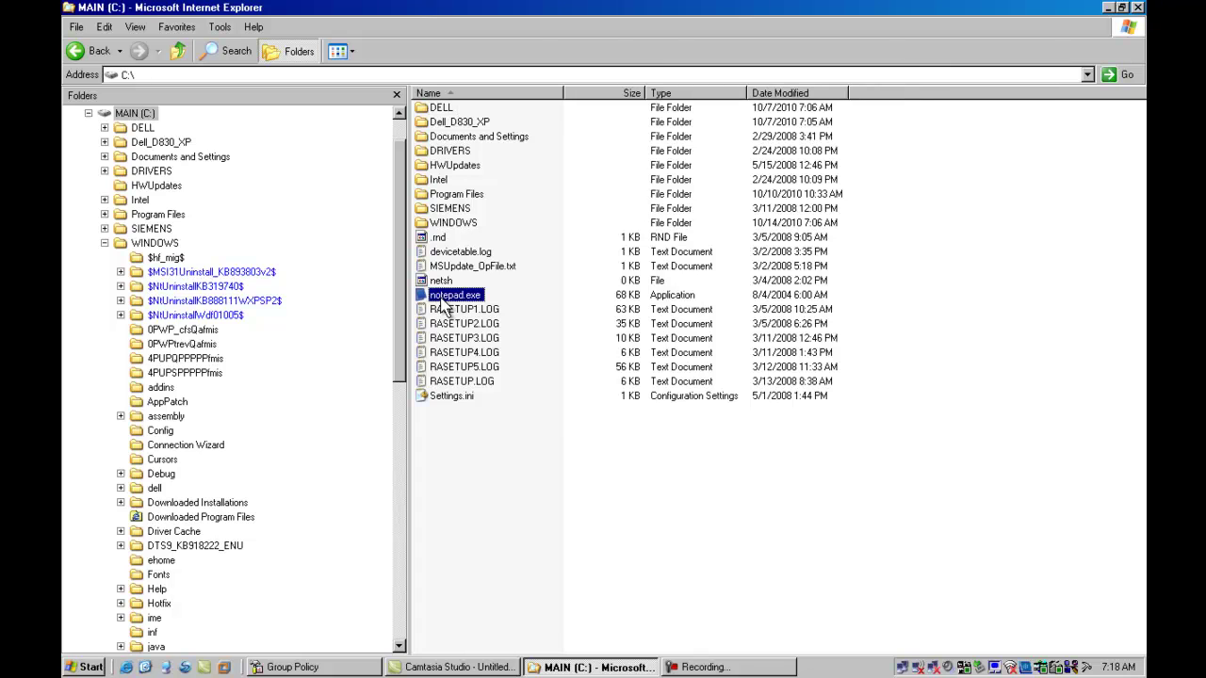
{"action": "double_click", "coordinate": [441, 298]}
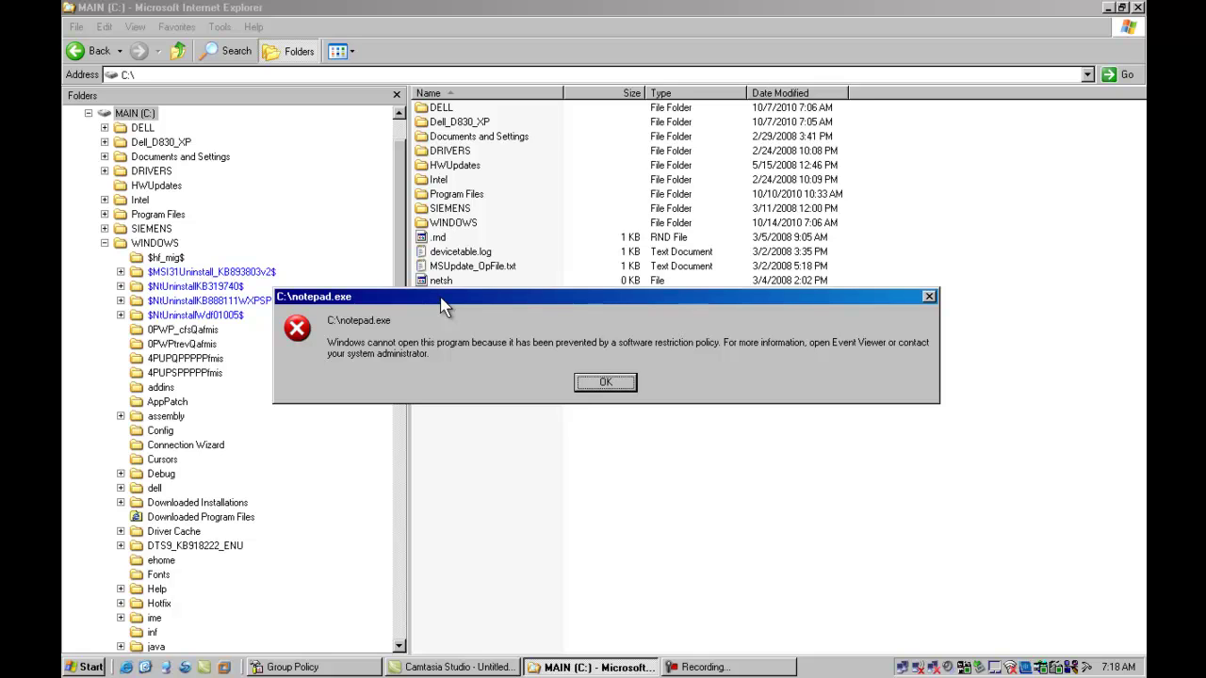
{"action": "left_click", "coordinate": [606, 383]}
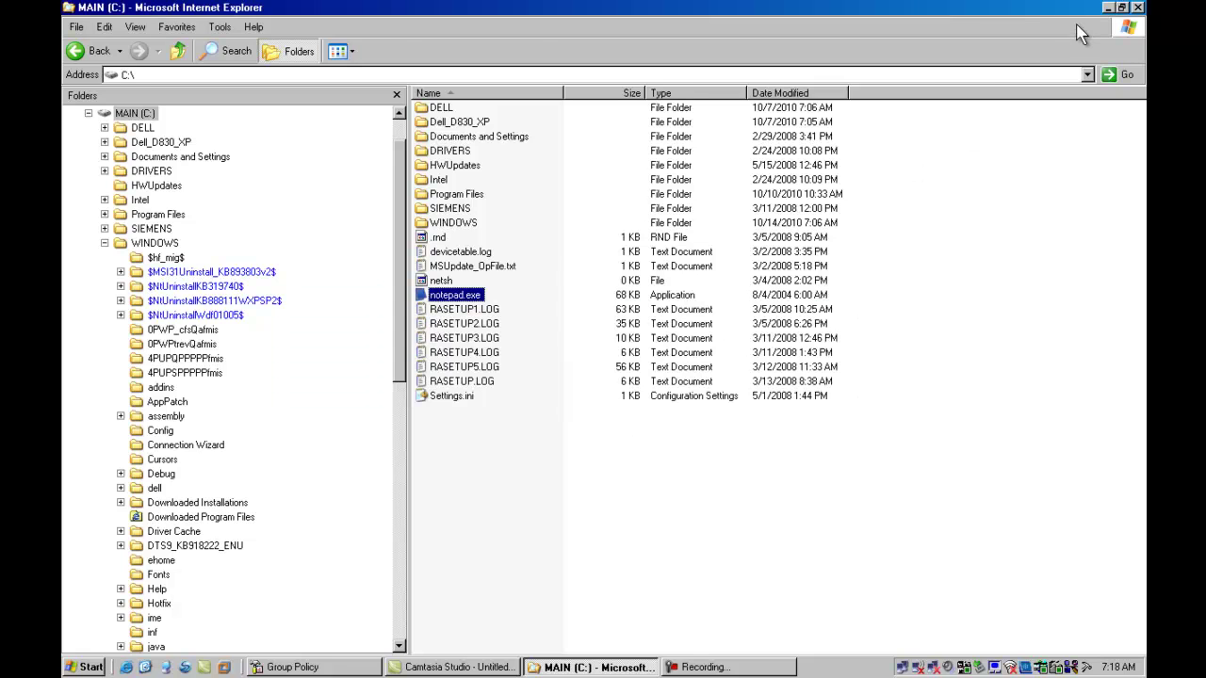
{"action": "left_click", "coordinate": [1140, 8]}
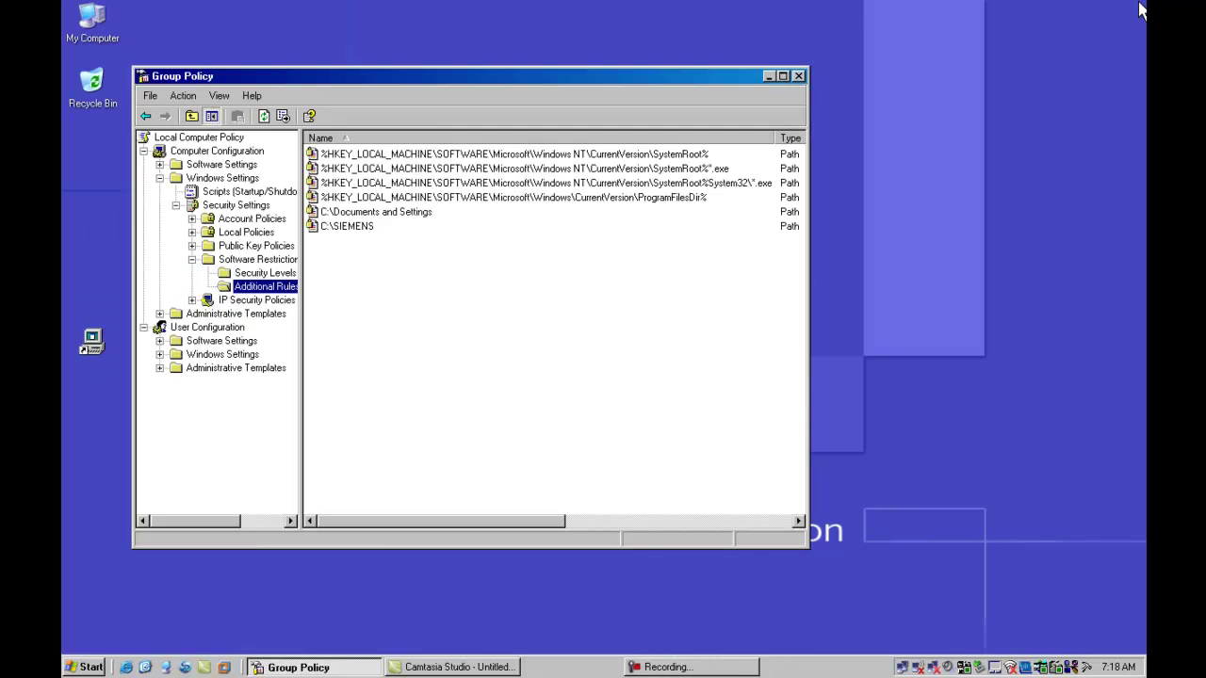
Step: Close the Group Policy Object Editor window
{"action": "left_click", "coordinate": [797, 76]}
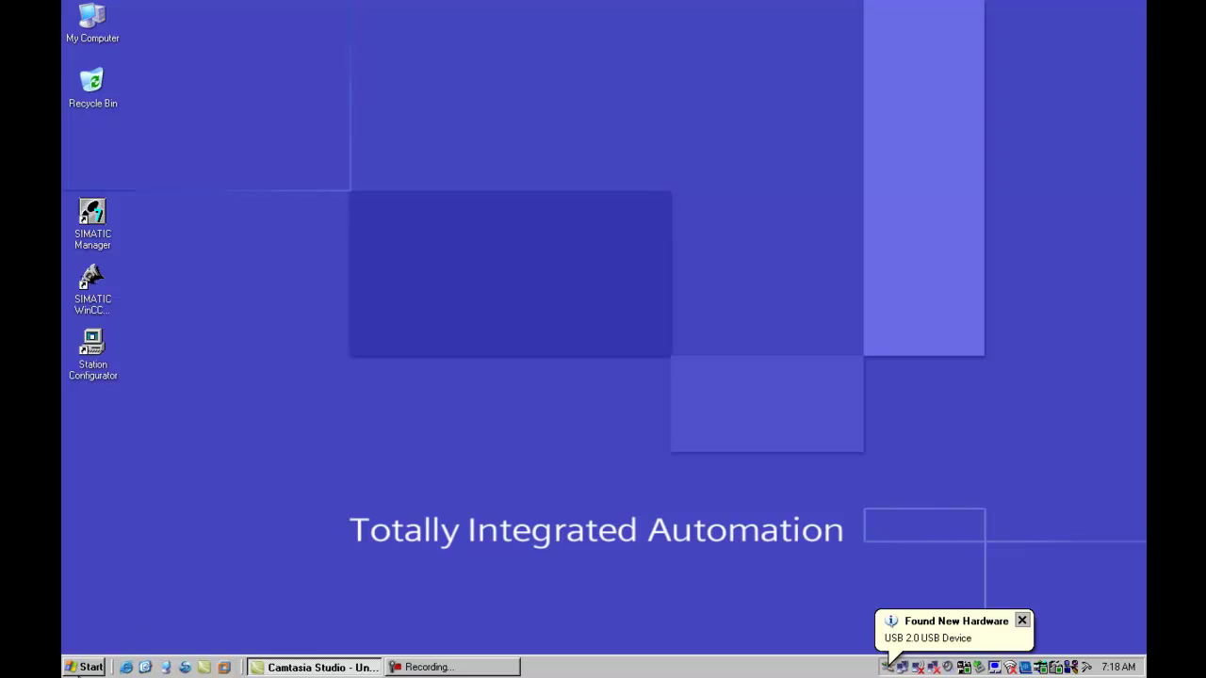
{"action": "left_click", "coordinate": [79, 667]}
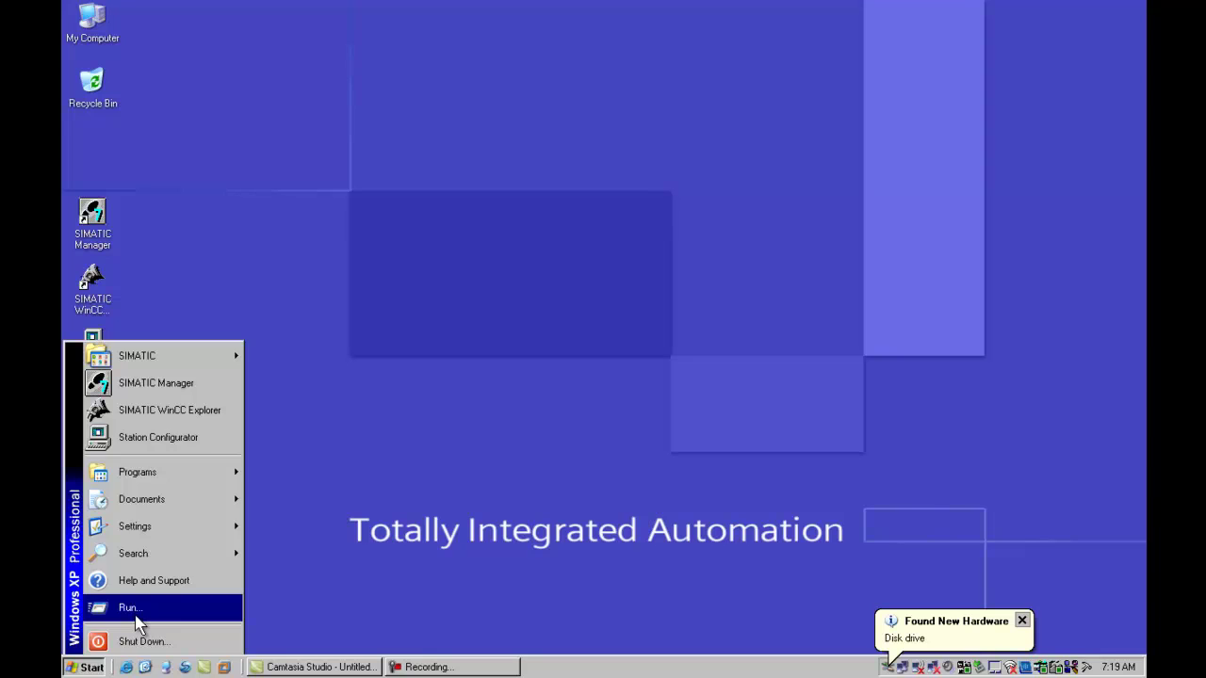
{"action": "left_click", "coordinate": [135, 617]}
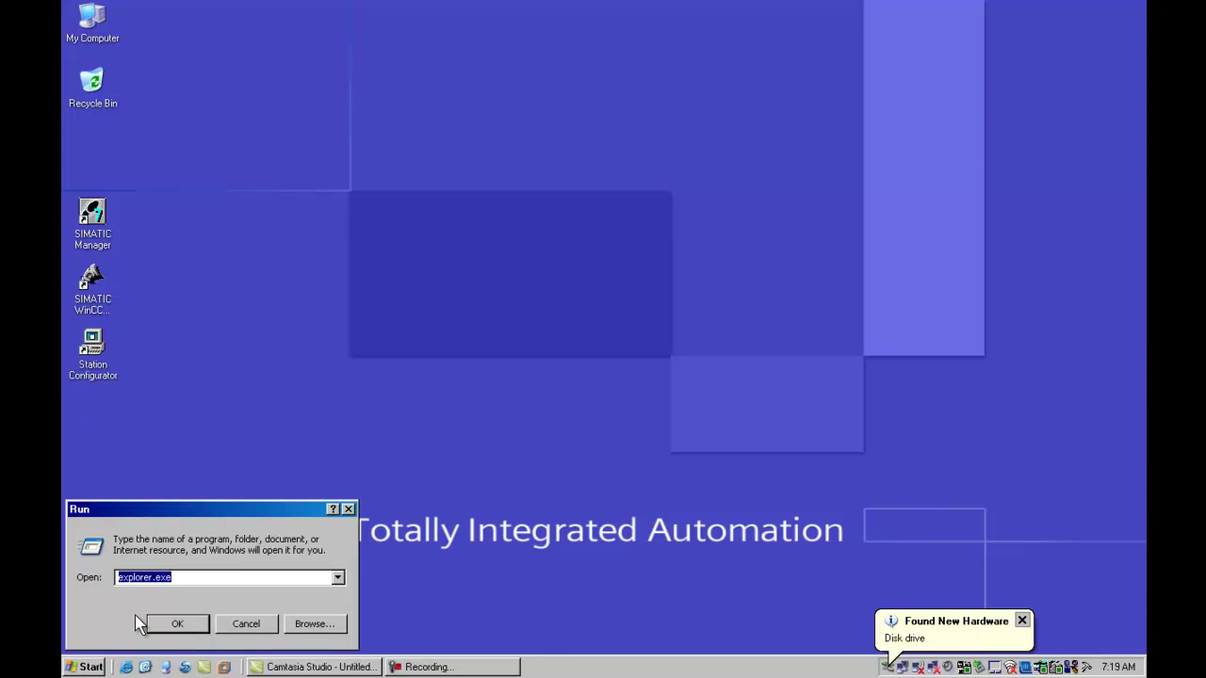
{"action": "type", "text": "cmd"}
{"action": "key", "text": "Return"}
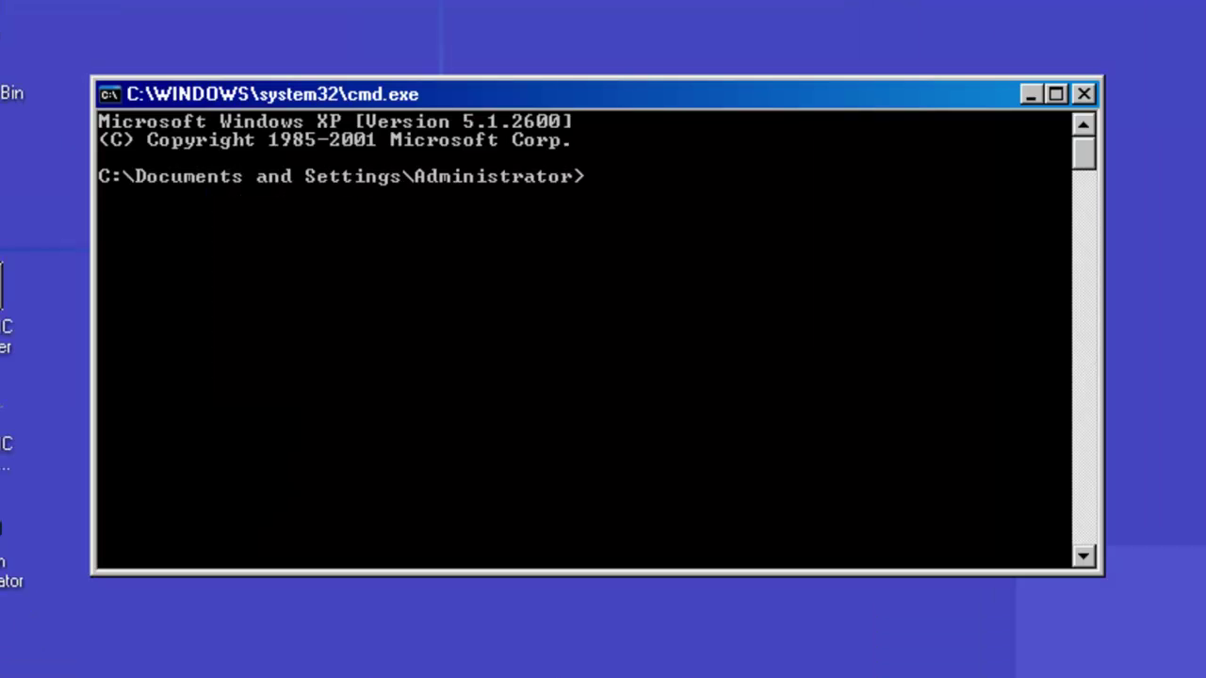
{"action": "type", "text": "dir f:"}
{"action": "key", "text": "Return"}
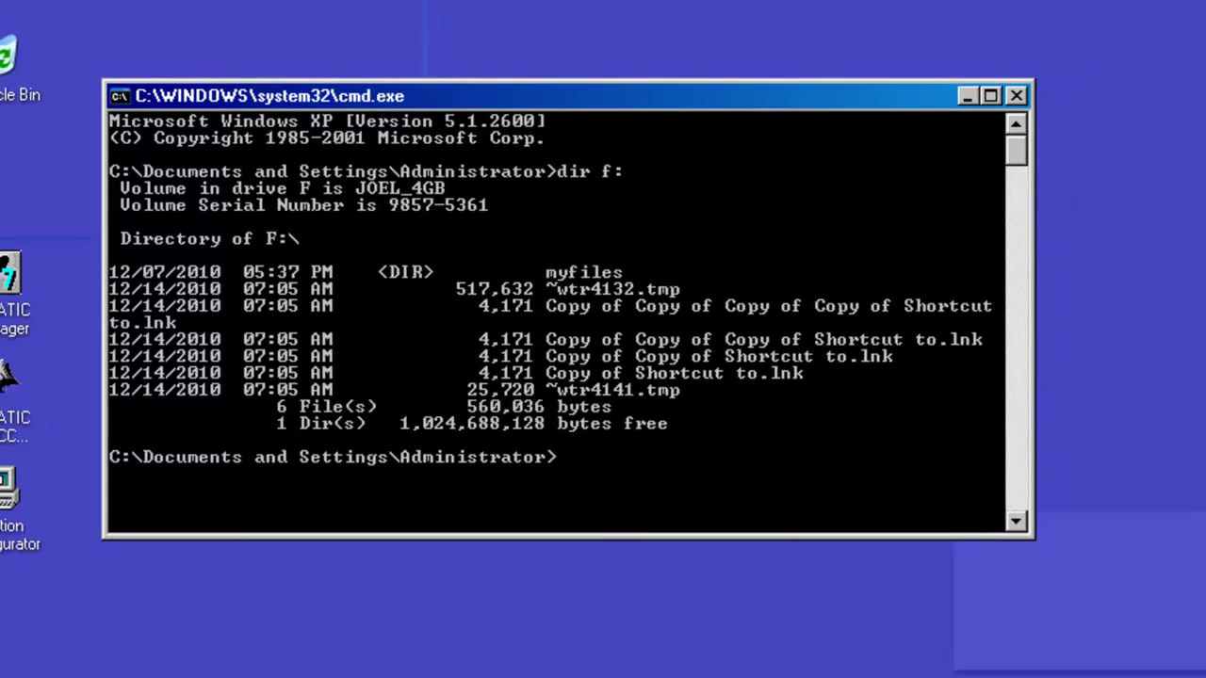
{"action": "type", "text": "exit"}
{"action": "key", "text": "Return"}
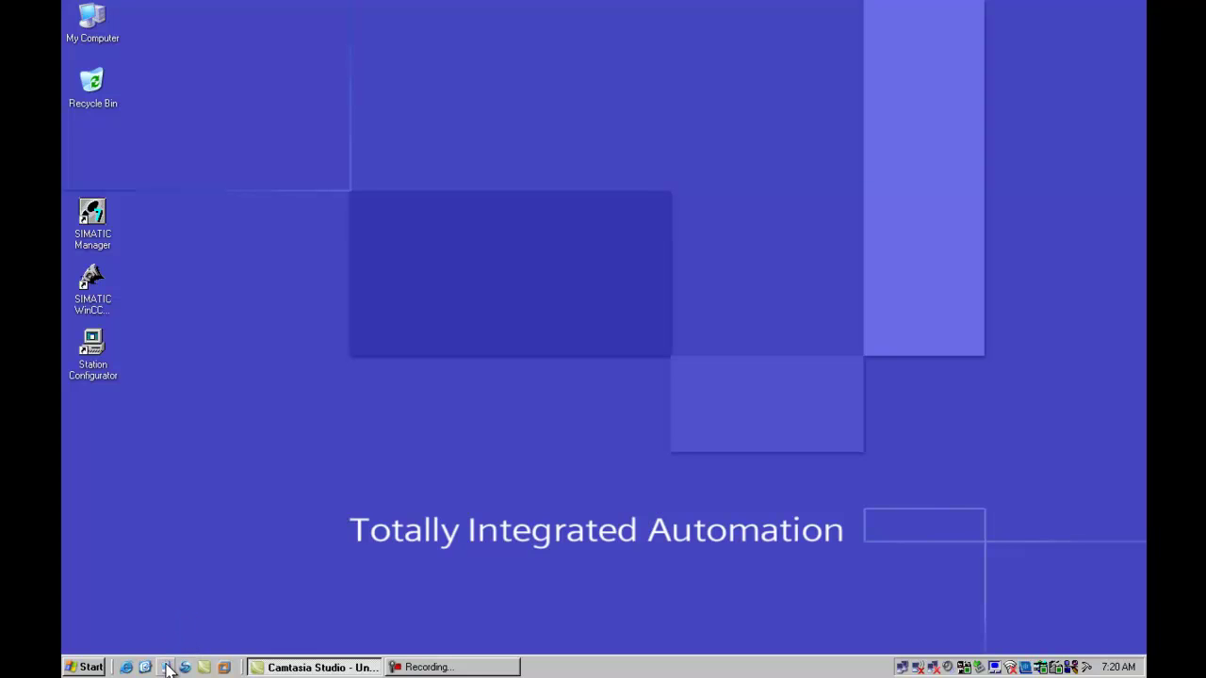
Step: Open Windows Explorer from Quick Launch and select the USB drive F: in the Folders tree
{"action": "left_click", "coordinate": [166, 666]}
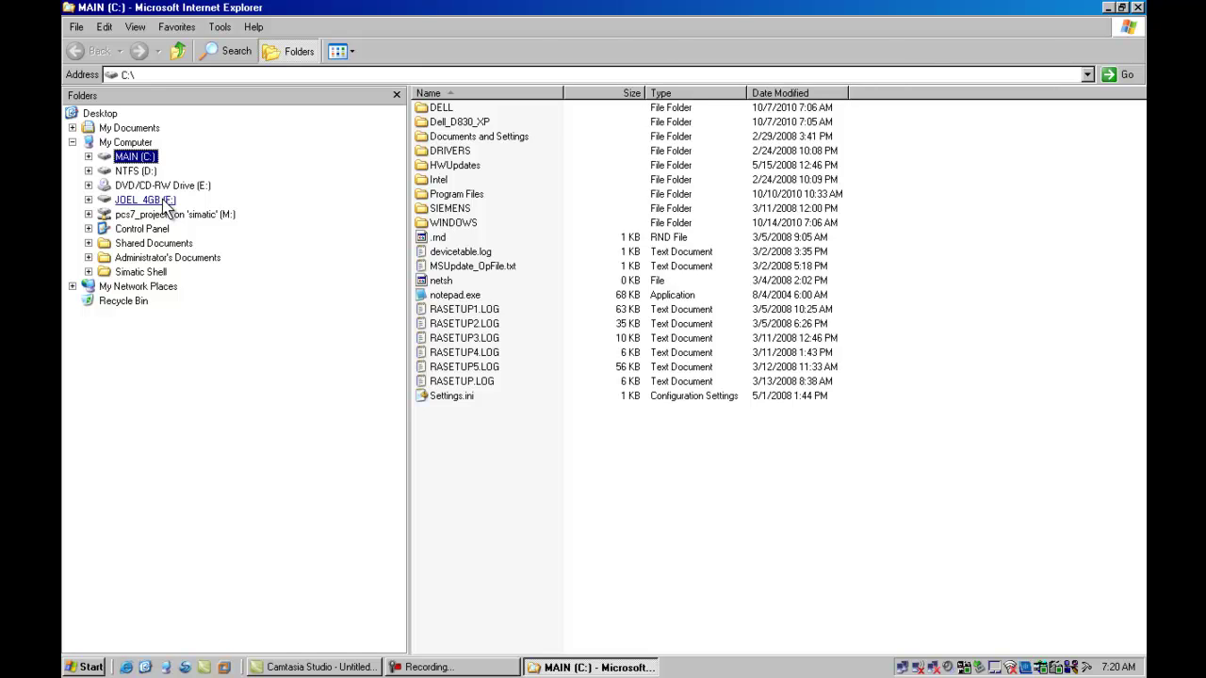
{"action": "left_click", "coordinate": [163, 199]}
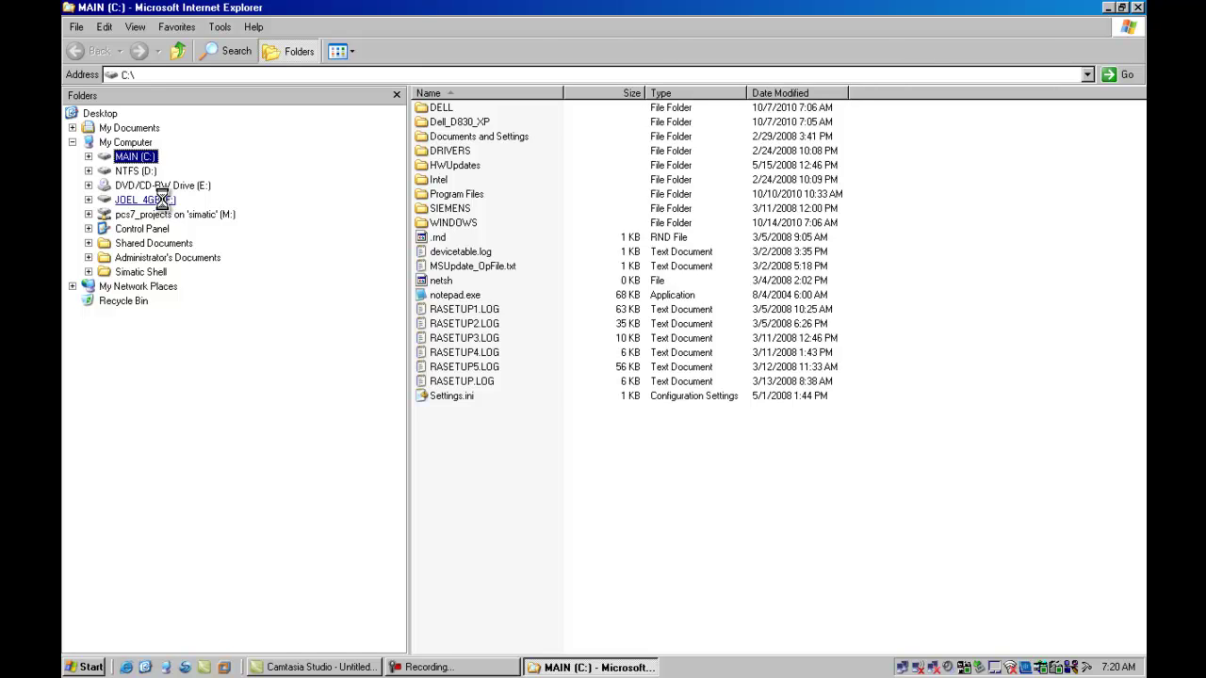